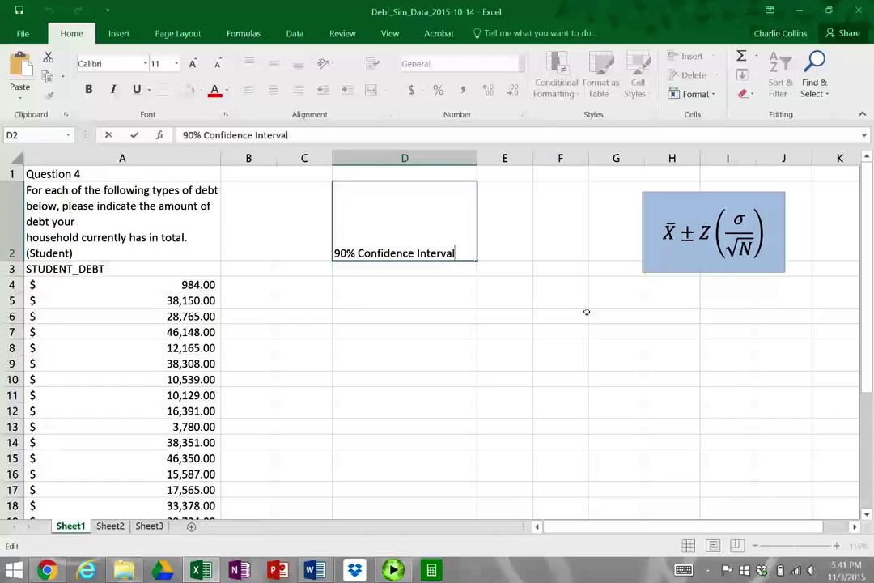
# Complete the label in cell D2 so it reads "90% Confidence Interval (alpha = 0.10)".
pyautogui.write('(alpha =')
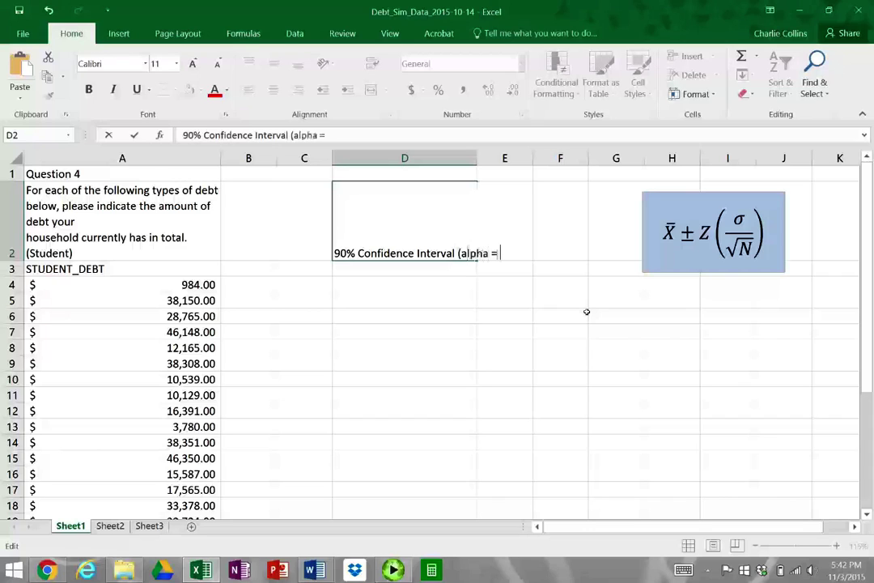
pyautogui.write(' ).10')
pyautogui.press('BackSpace')
pyautogui.press('BackSpace')
pyautogui.press('BackSpace')
pyautogui.press('BackSpace')
pyautogui.write('0.10)')
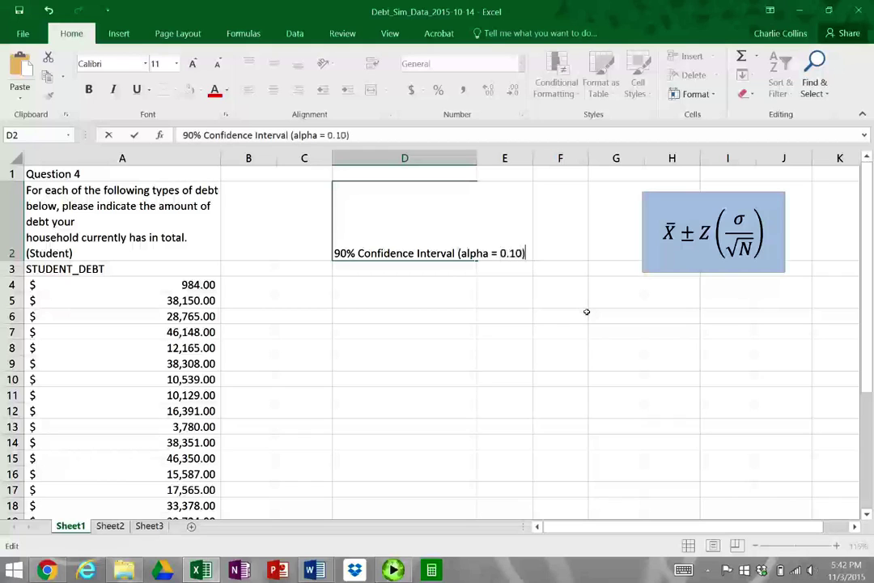
pyautogui.press('Return')
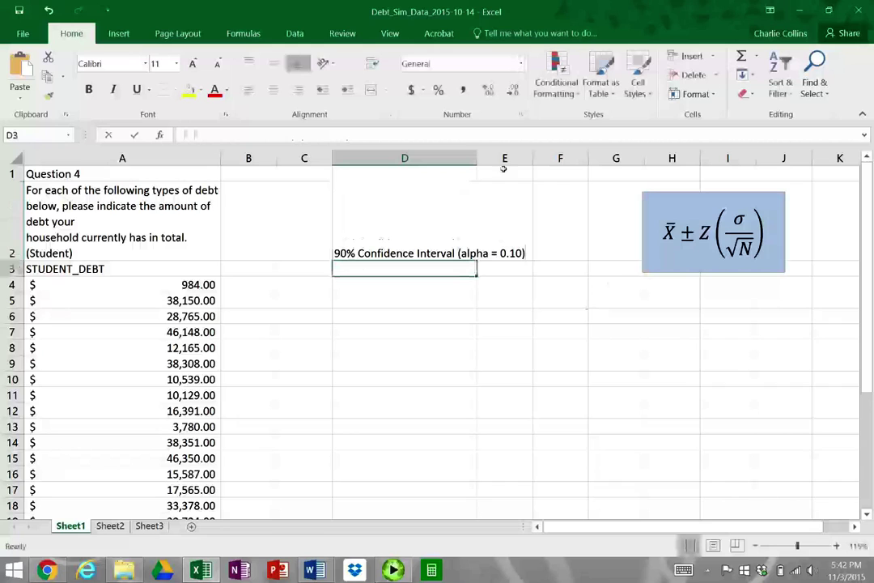
# Widen column D to fit its label and move the formula text box directly beside the confidence interval label, over columns E to G.
pyautogui.doubleClick(478, 158)
pyautogui.click(753, 231)
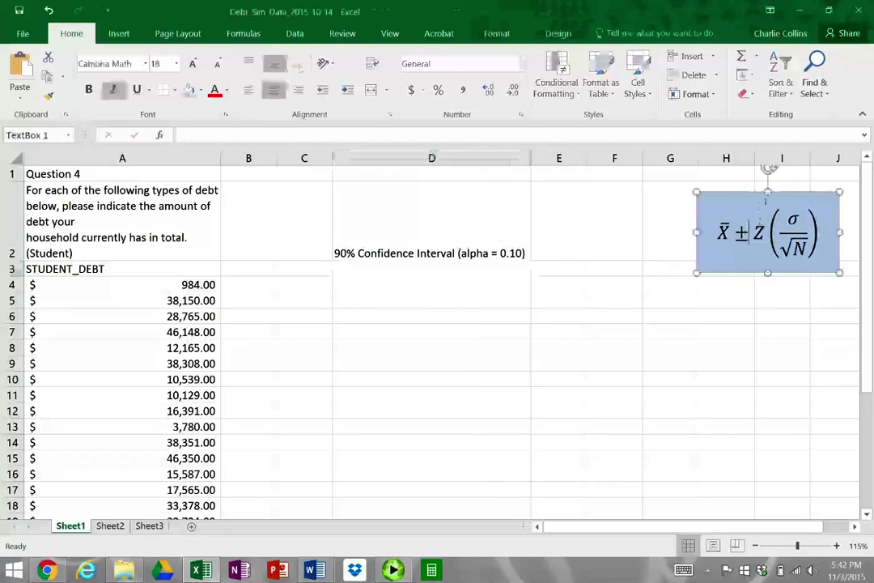
pyautogui.moveTo(766, 199); pyautogui.dragTo(607, 182)
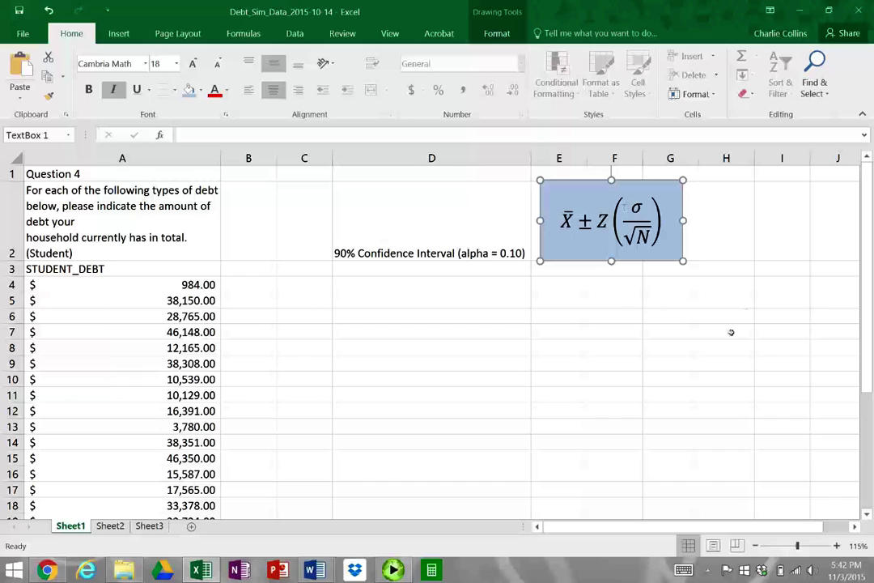
pyautogui.doubleClick(602, 221)
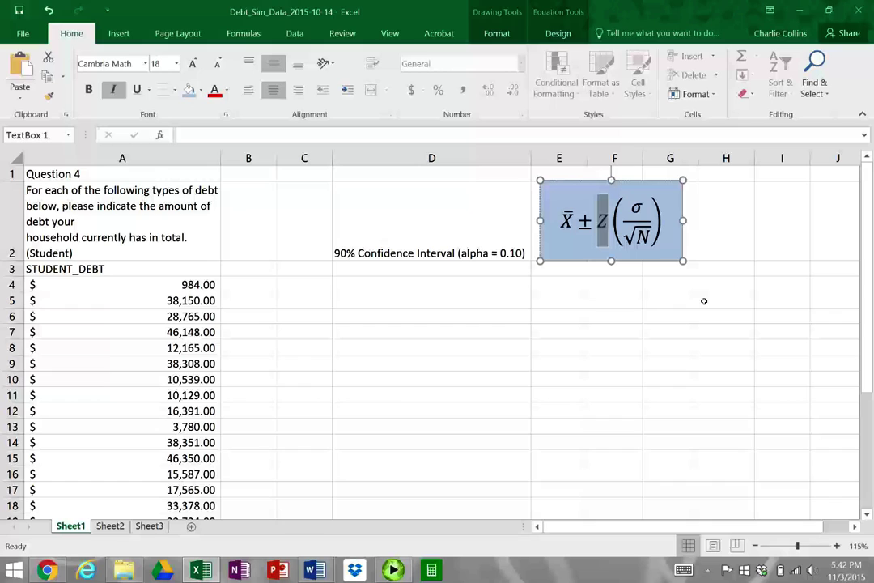
# Enter the label "Sample Mean" in cell D4.
pyautogui.click(412, 285)
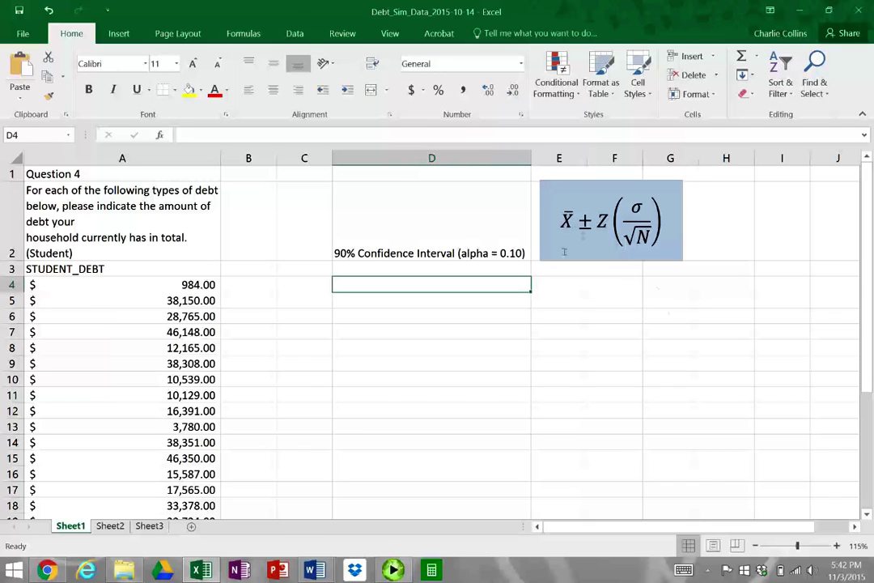
pyautogui.write('Mean')
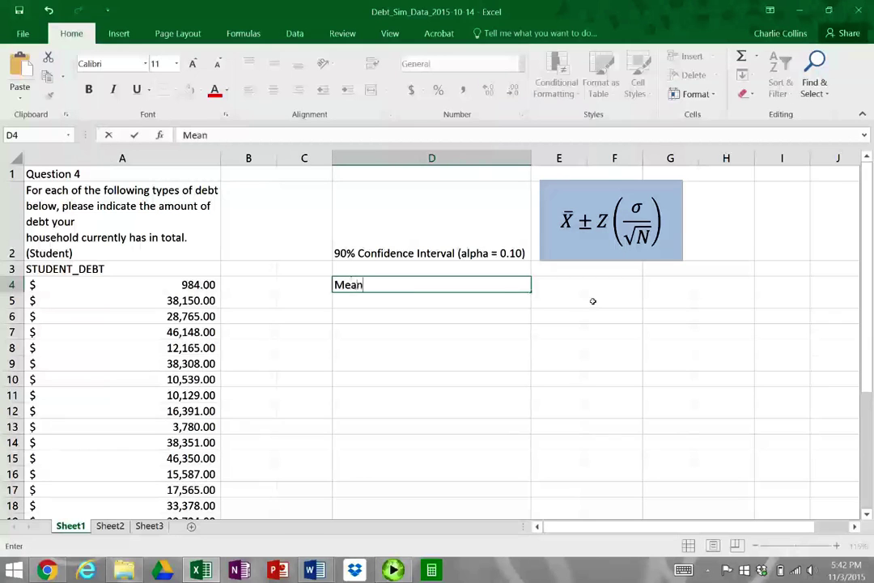
pyautogui.press('BackSpace')
pyautogui.press('BackSpace')
pyautogui.press('BackSpace')
pyautogui.press('BackSpace')
pyautogui.write('Sample Mean')
pyautogui.press('Return')
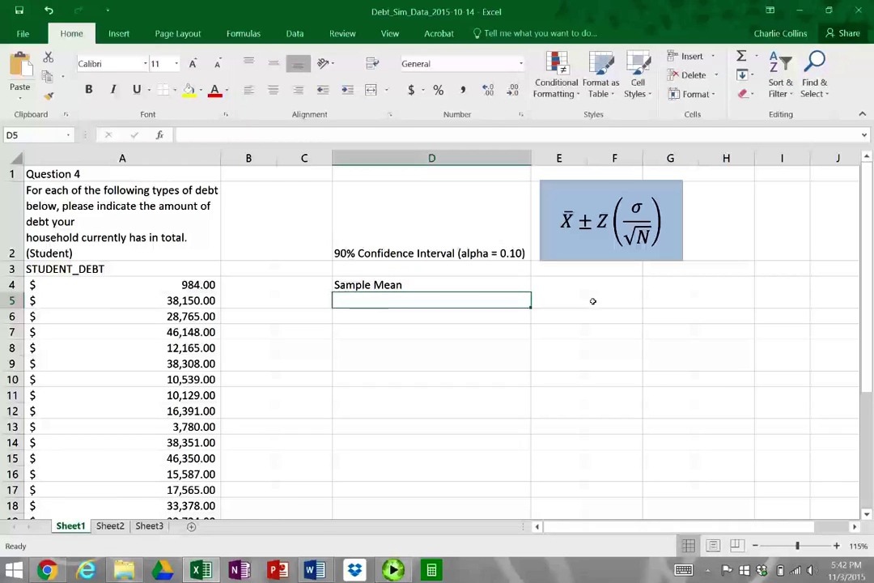
# Enter the label "Standard Deviation" in cell D5.
pyautogui.write('Standar')
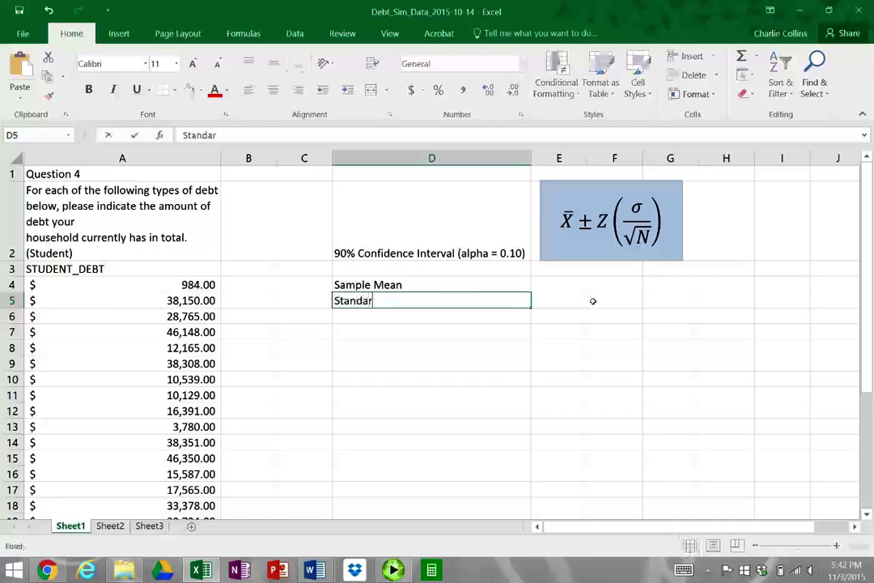
pyautogui.write('d Deviation')
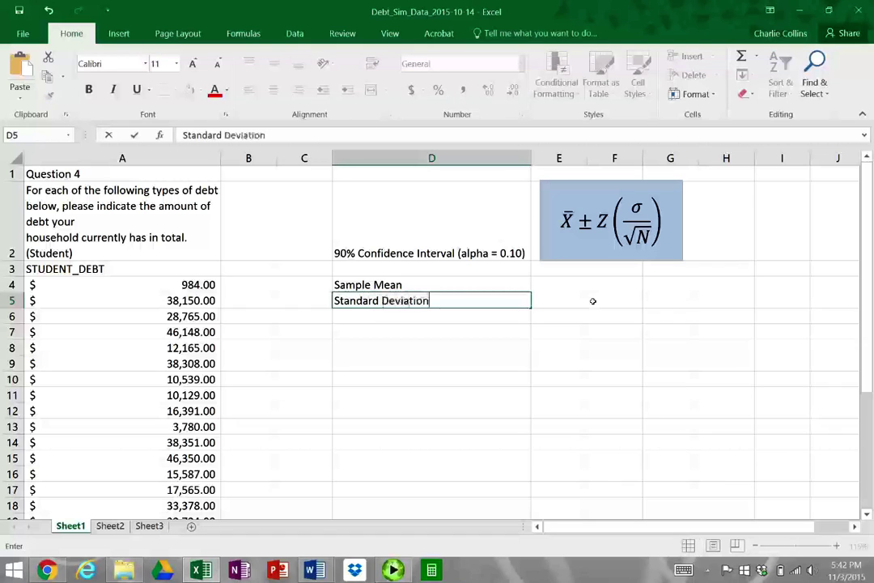
pyautogui.press('Return')
pyautogui.press('Up')
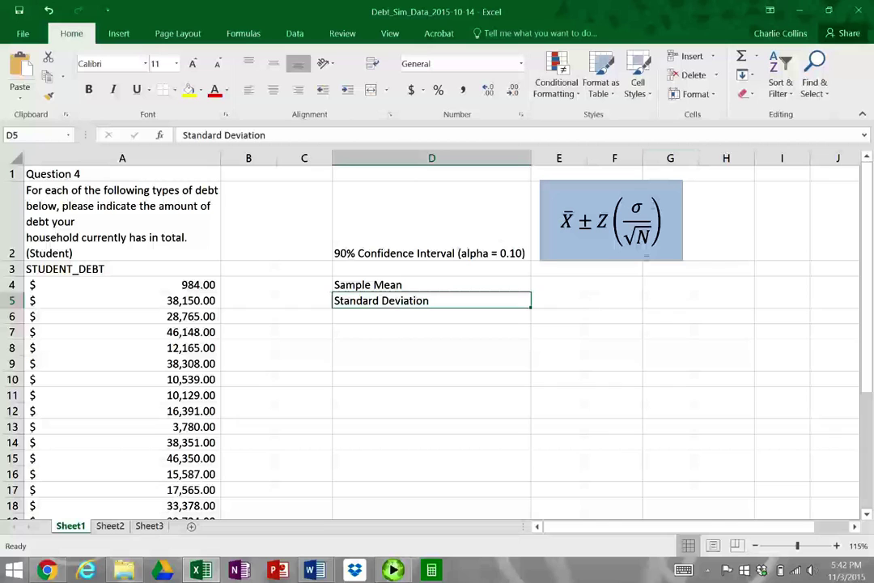
# Add the word "Sample" in front of the label in D5 so it reads "Sample Standard Deviation".
pyautogui.click(646, 208)
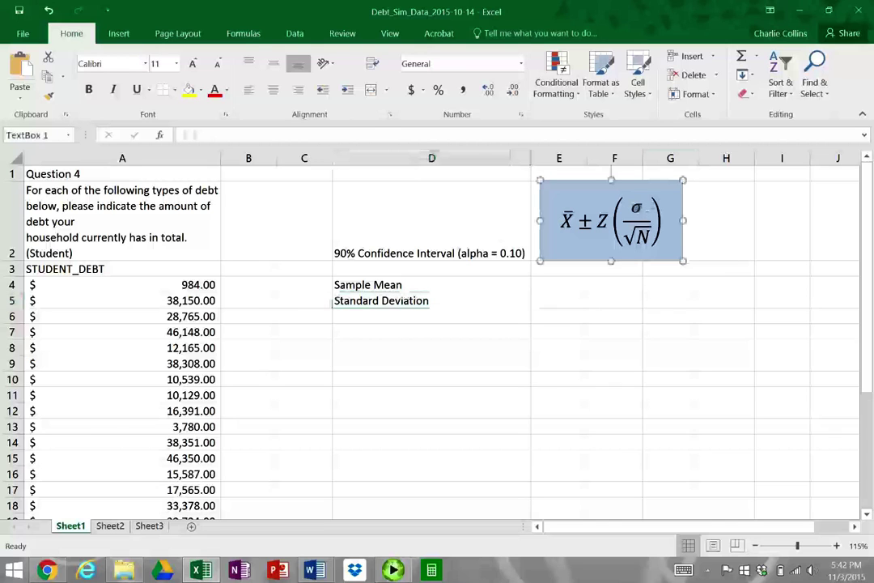
pyautogui.click(449, 302)
pyautogui.doubleClick(463, 302)
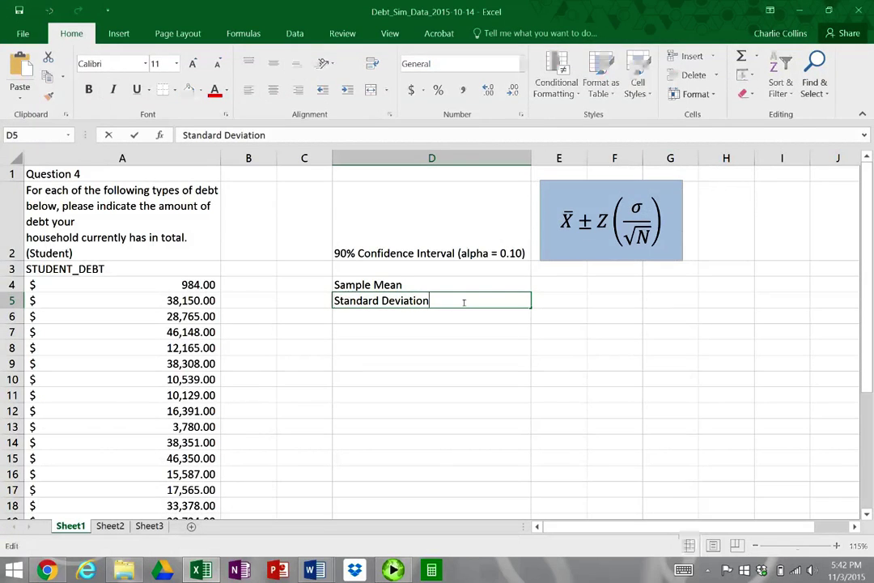
pyautogui.press('Home')
pyautogui.write('Sample')
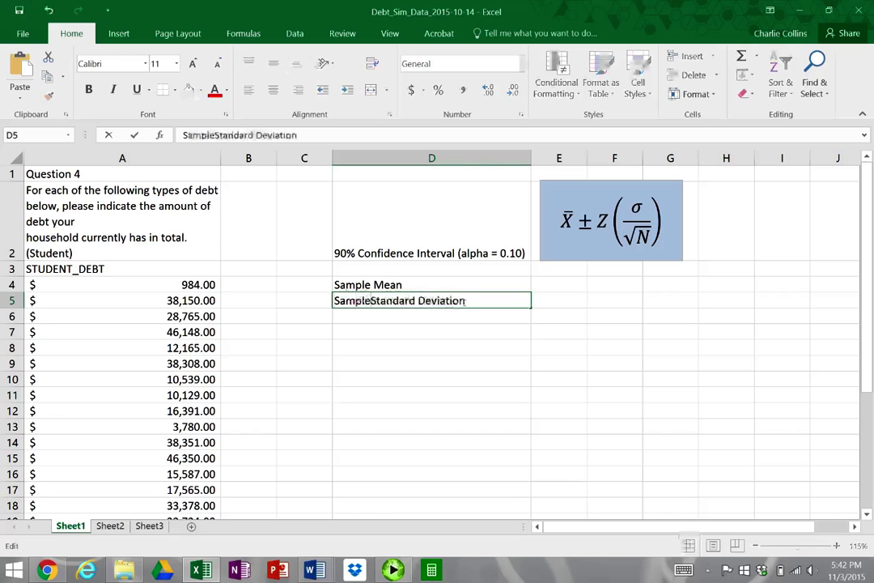
pyautogui.press('Return')
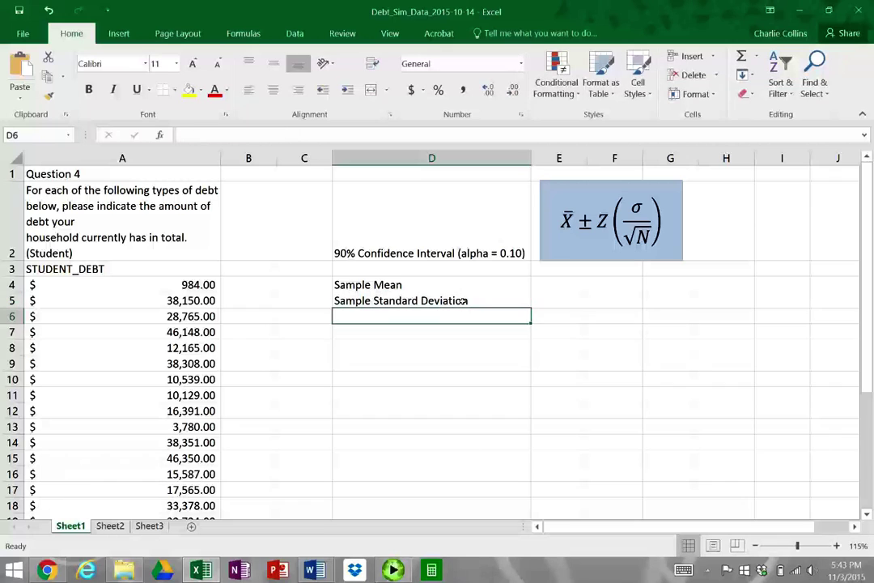
# Enter the label "Sample Size (N)" in cell D6.
pyautogui.write('Sample ')
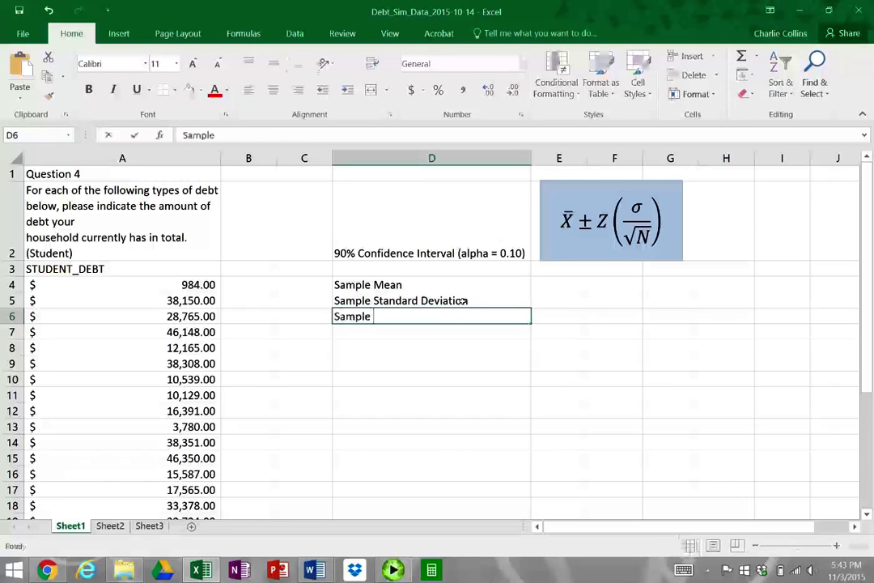
pyautogui.write('N')
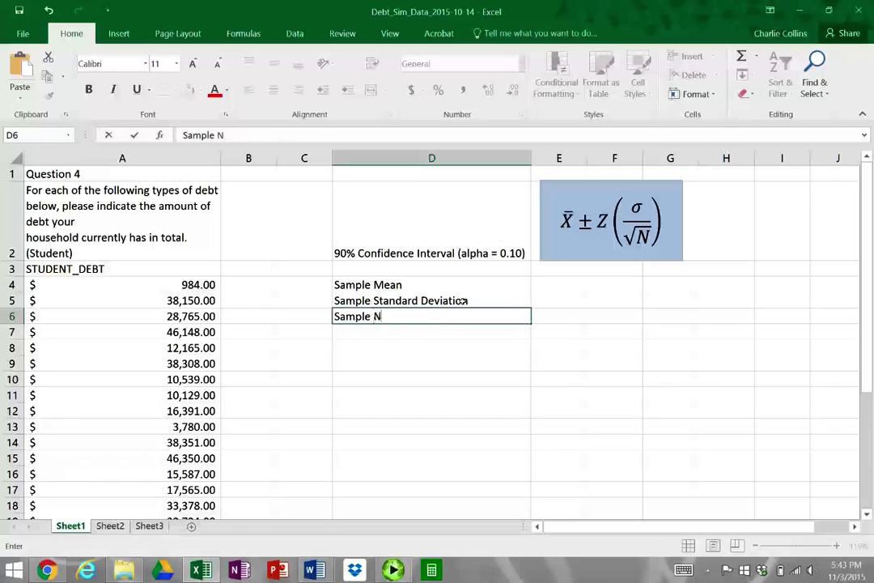
pyautogui.press('Return')
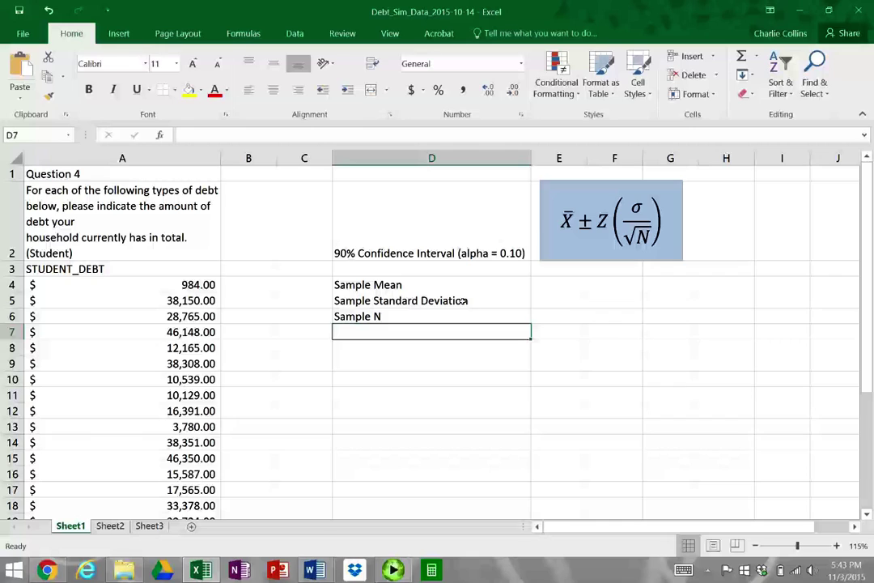
pyautogui.press('Up')
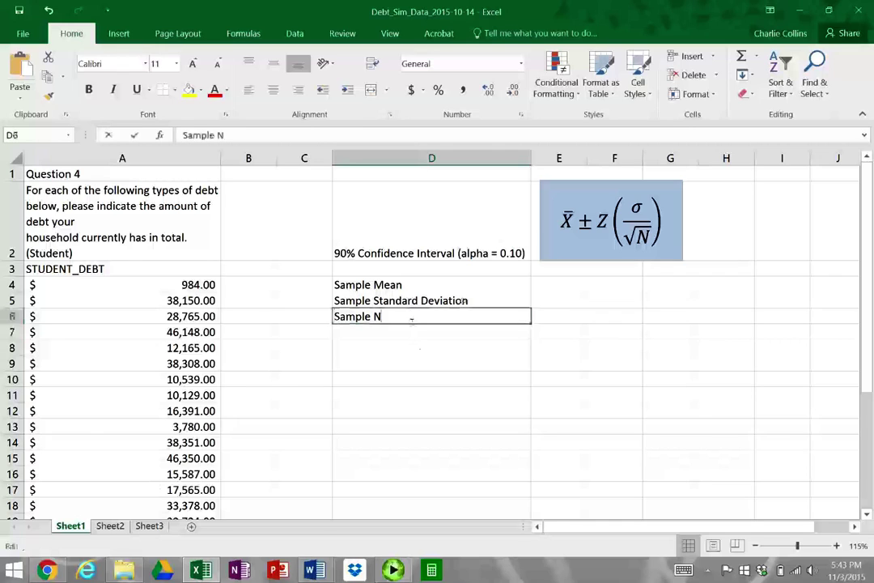
pyautogui.write('Sample Sa')
pyautogui.press('BackSpace')
pyautogui.write('i')
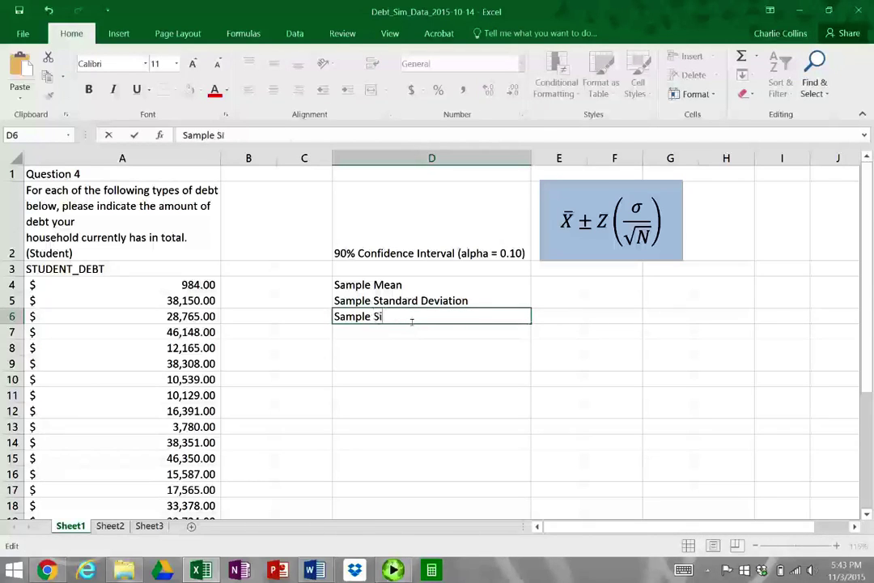
pyautogui.write('ze (N)')
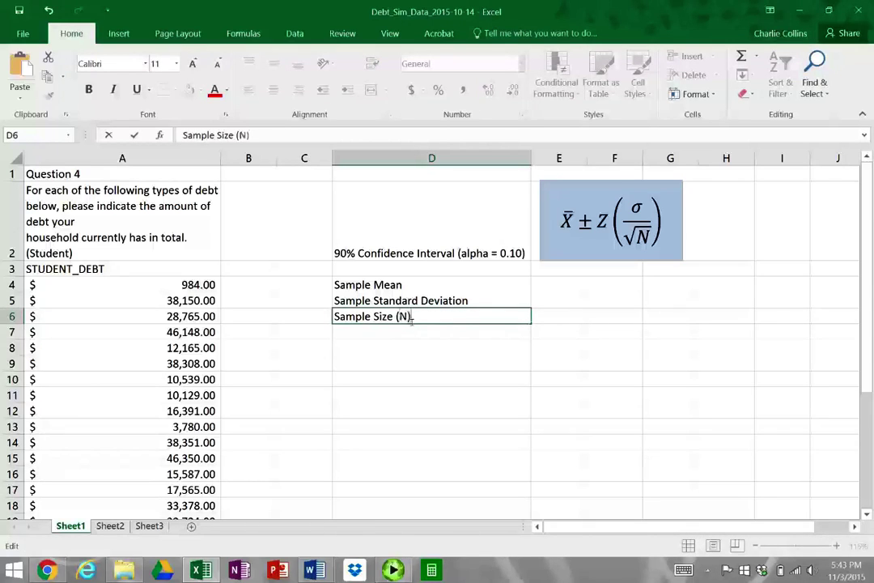
pyautogui.press('Return')
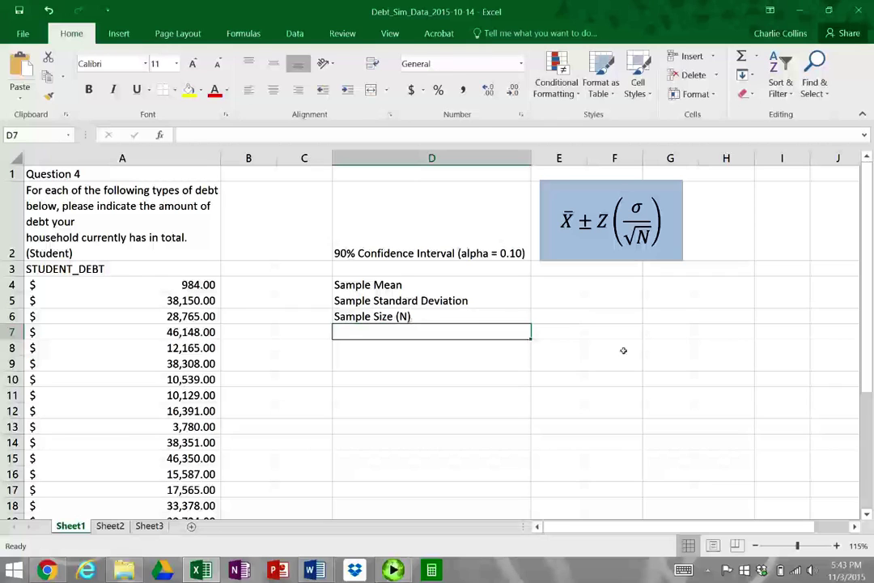
# Enter the label "Window c.i." in cell D7, without an opening parenthesis.
pyautogui.write('Window (c.i.')
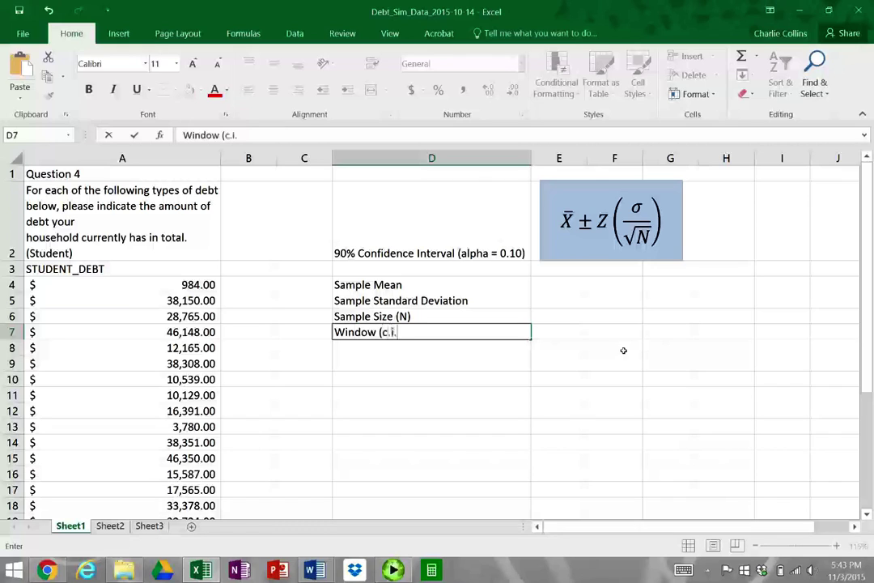
pyautogui.press('Left')
pyautogui.press('Left')
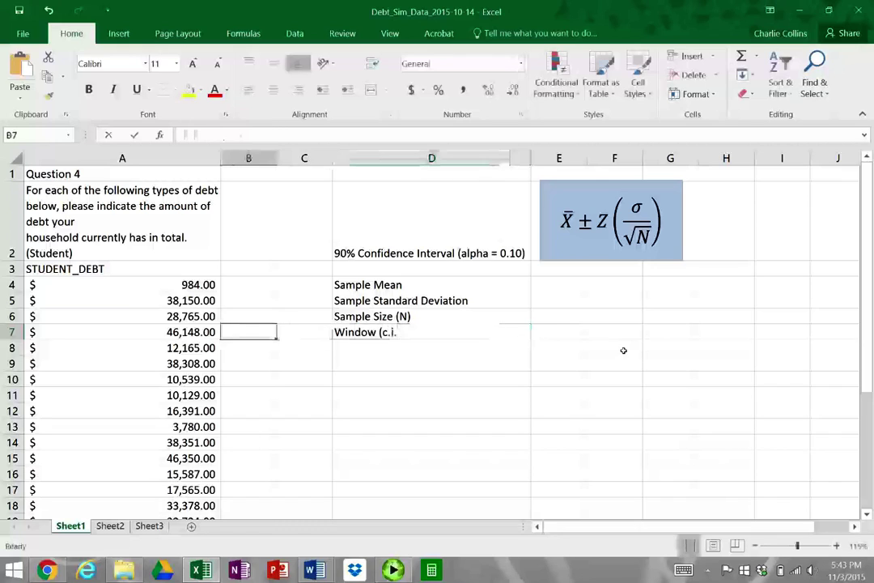
pyautogui.press('Right')
pyautogui.press('Right')
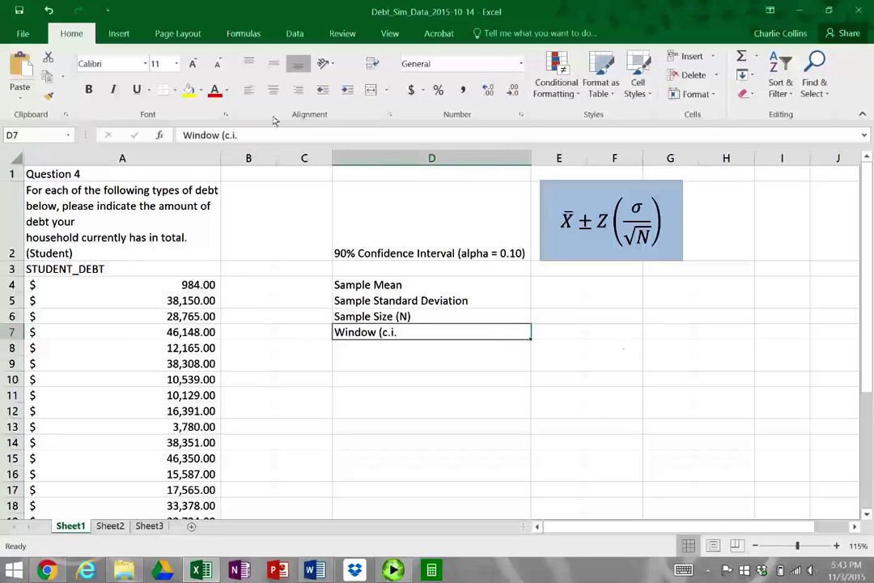
pyautogui.press('F2')
pyautogui.press('Left')
pyautogui.press('Left')
pyautogui.press('Left')
pyautogui.press('Left')
pyautogui.press('BackSpace')
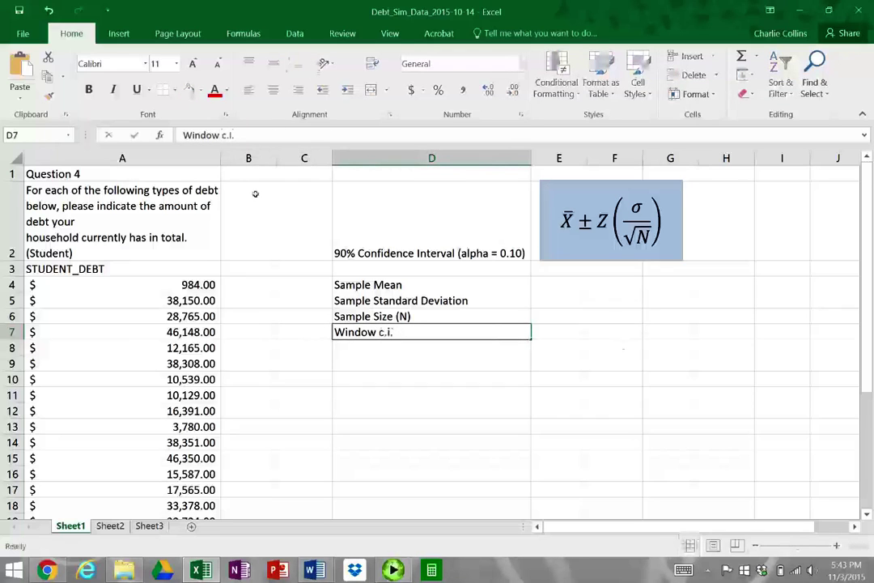
pyautogui.press('Return')
# Enclose the Z(σ/√N) term of the equation in the formula text box in curly braces.
pyautogui.moveTo(561, 220); pyautogui.dragTo(597, 220)
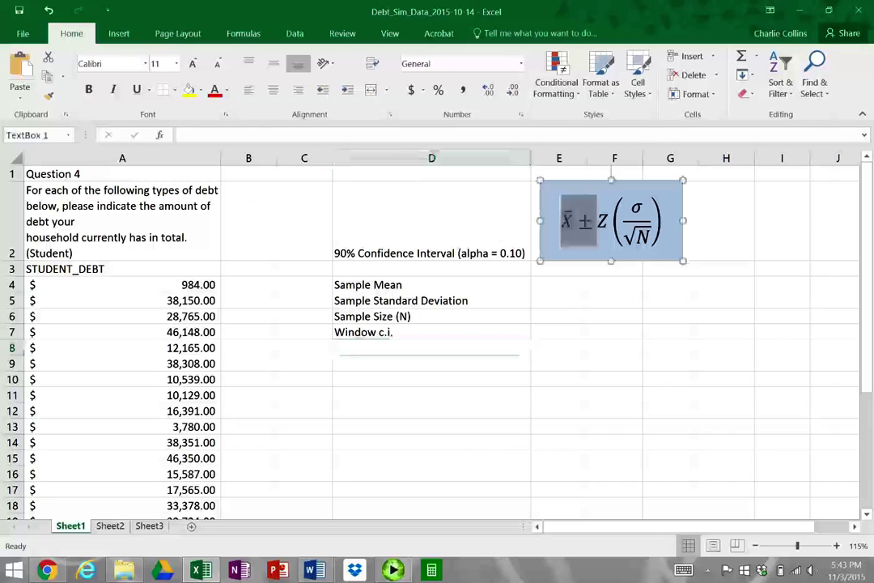
pyautogui.press('Left')
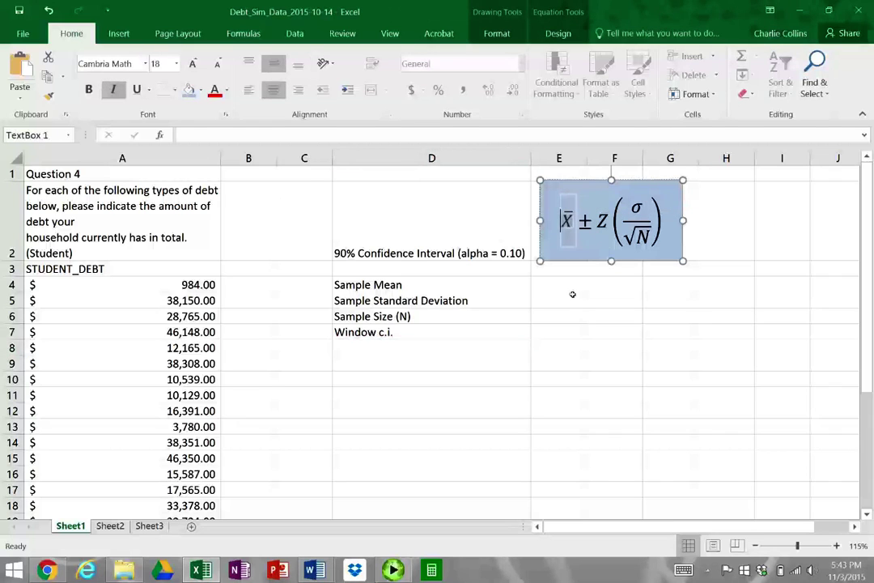
pyautogui.press('Right')
pyautogui.press('Right')
pyautogui.press('Right')
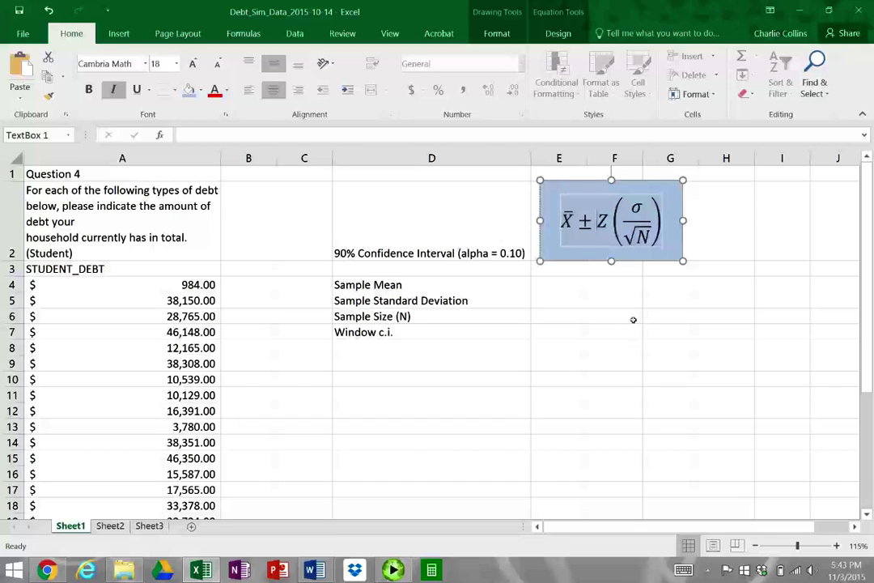
pyautogui.write('{')
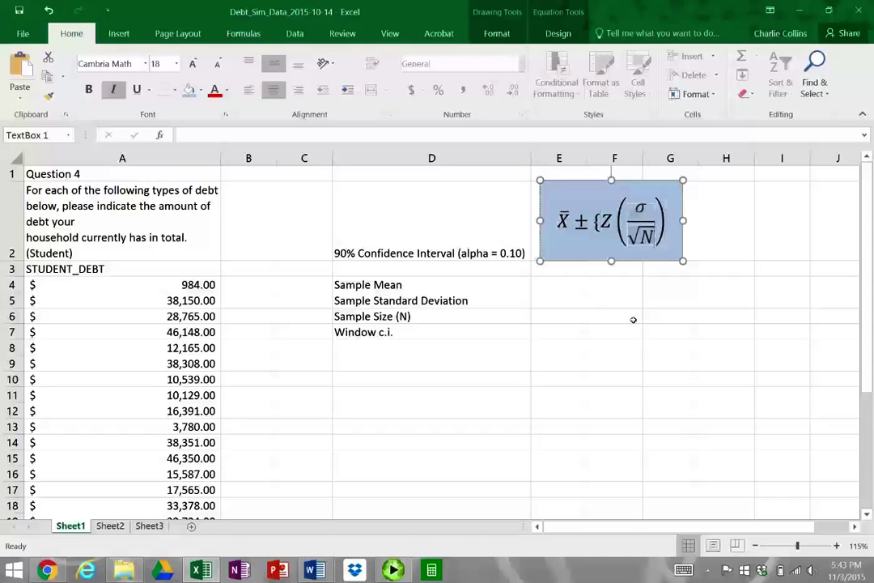
pyautogui.write('}')
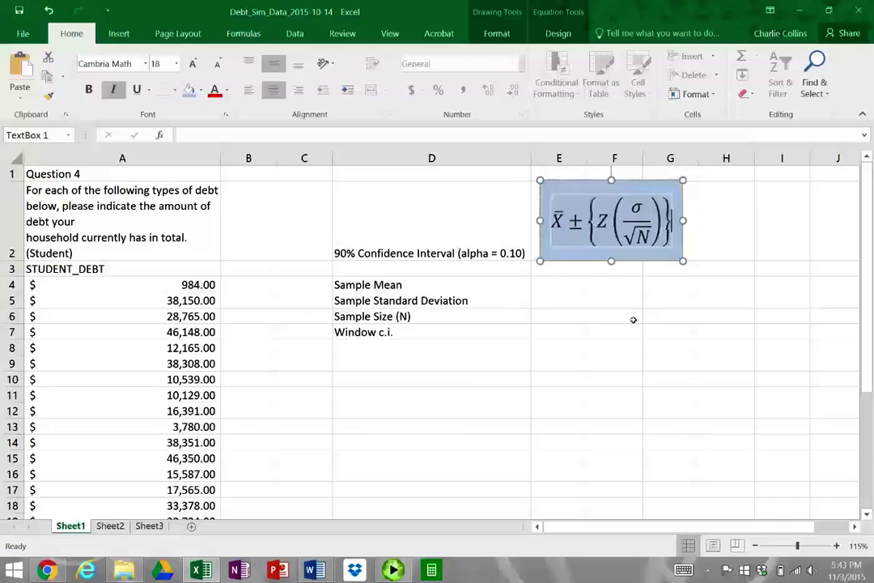
pyautogui.hotkey('shift', 'Left')
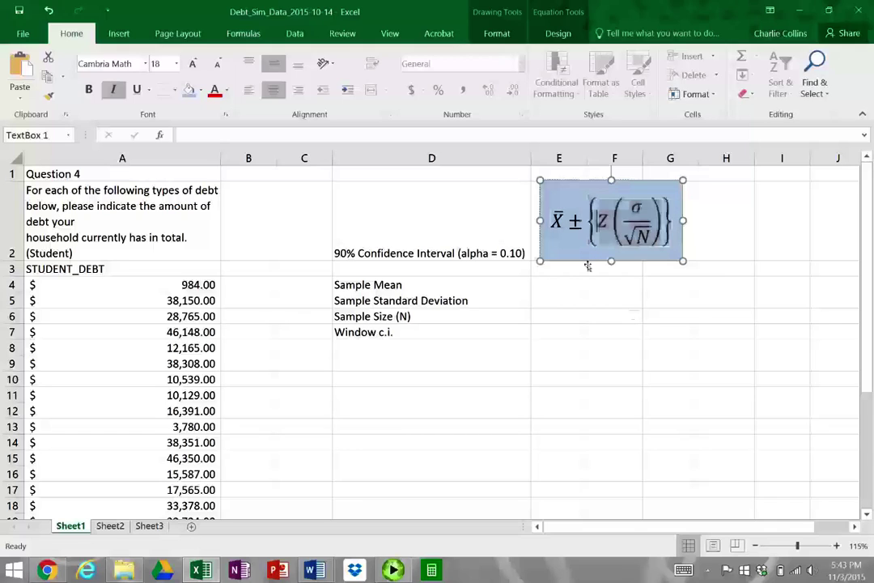
pyautogui.press('Right')
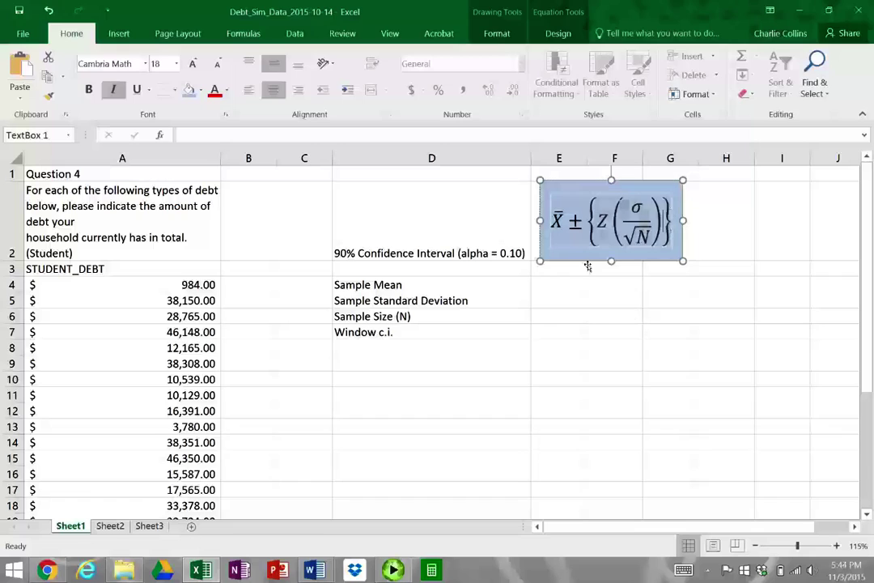
pyautogui.press('Left')
pyautogui.press('Right')
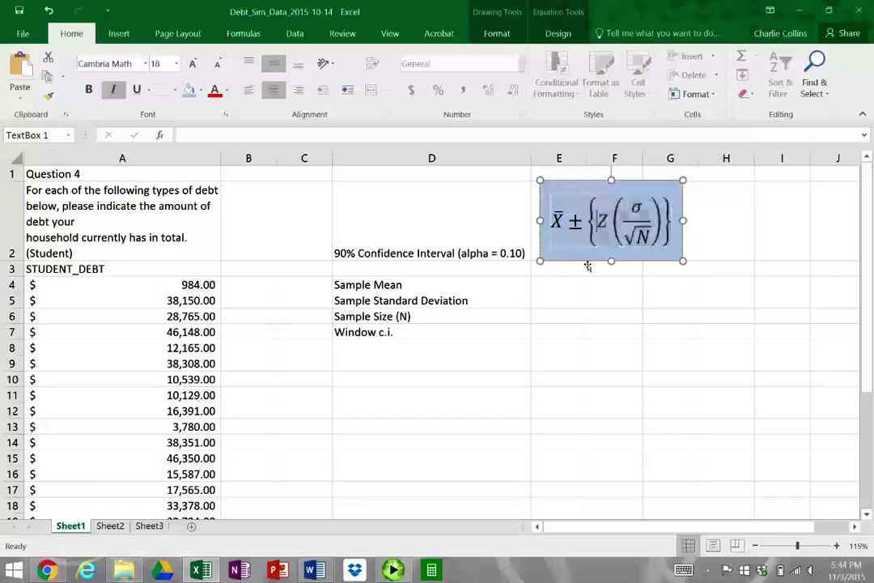
# Highlight the braced Z(σ/√N) term of the equation in the formula text box.
pyautogui.press('Left')
pyautogui.press('Left')
pyautogui.press('Left')
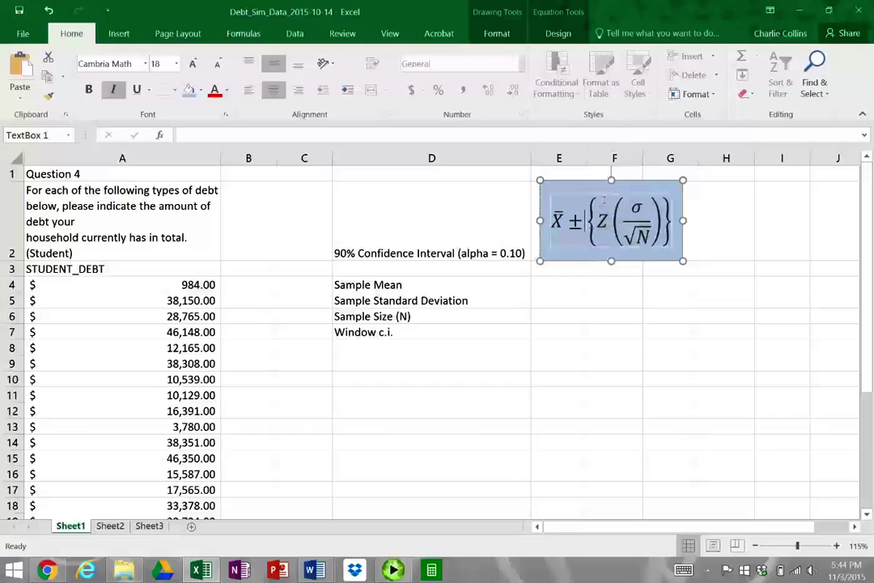
pyautogui.hotkey('shift', 'Right')
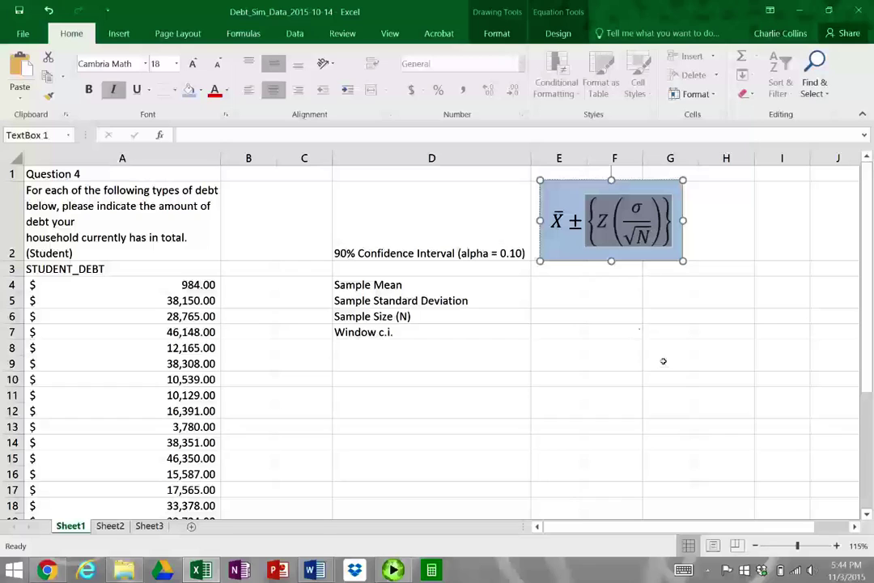
pyautogui.click(570, 326)
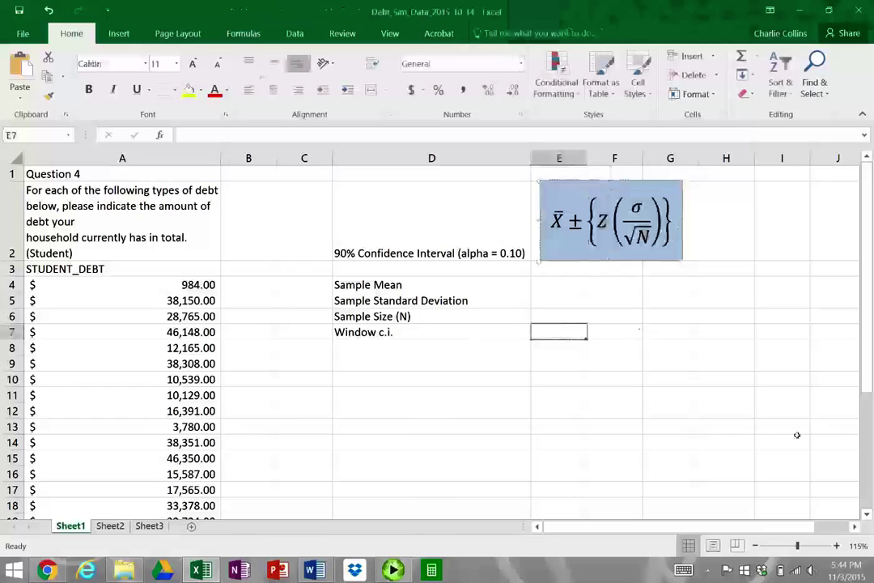
# Enter the labels "Upper Limit" in cell D8 and "Lower Limit" in cell D9.
pyautogui.click(418, 352)
pyautogui.write('Upper Limi')
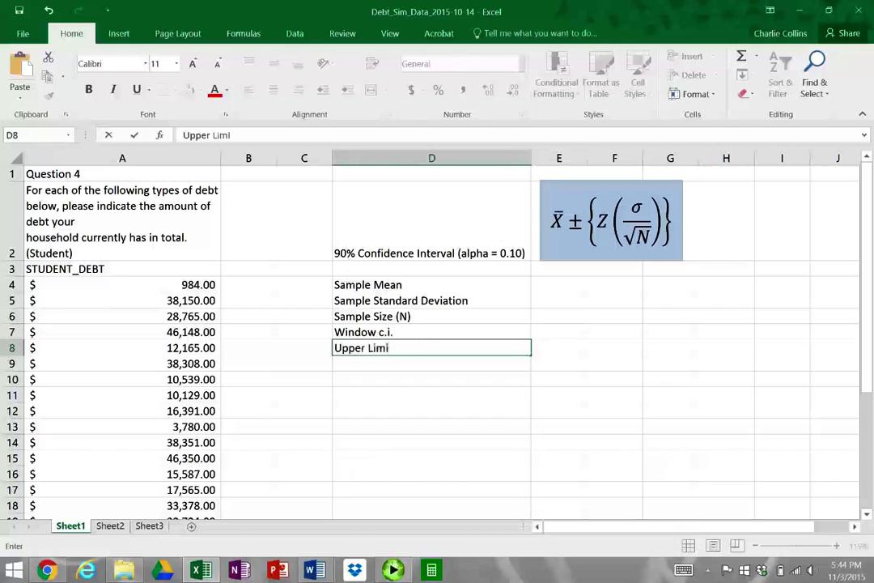
pyautogui.write('t')
pyautogui.press('Return')
pyautogui.write('Lower Limit')
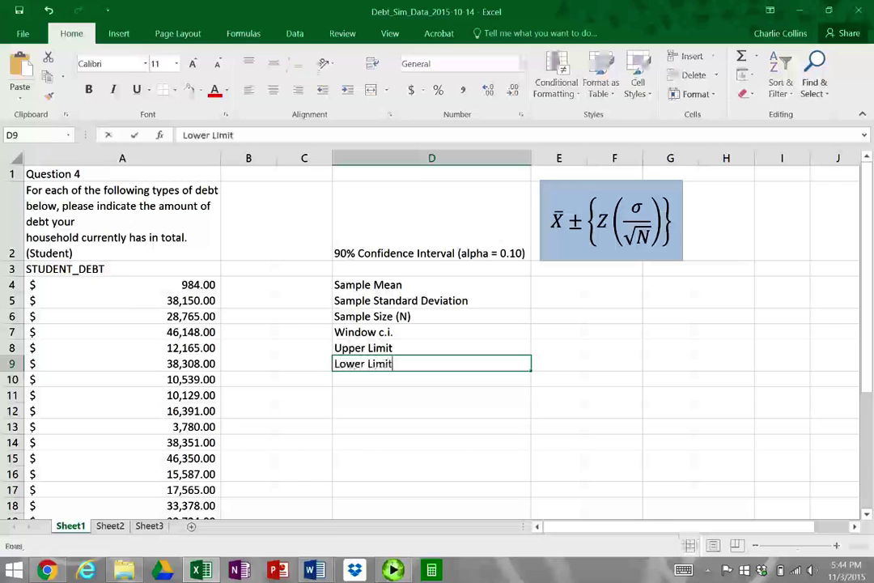
pyautogui.press('Return')
# Make the labels in D4:D9, from Sample Mean to Lower Limit, bold.
pyautogui.press('Up')
pyautogui.press('Up')
pyautogui.press('Up')
pyautogui.press('Up')
pyautogui.press('Up')
pyautogui.press('Up')
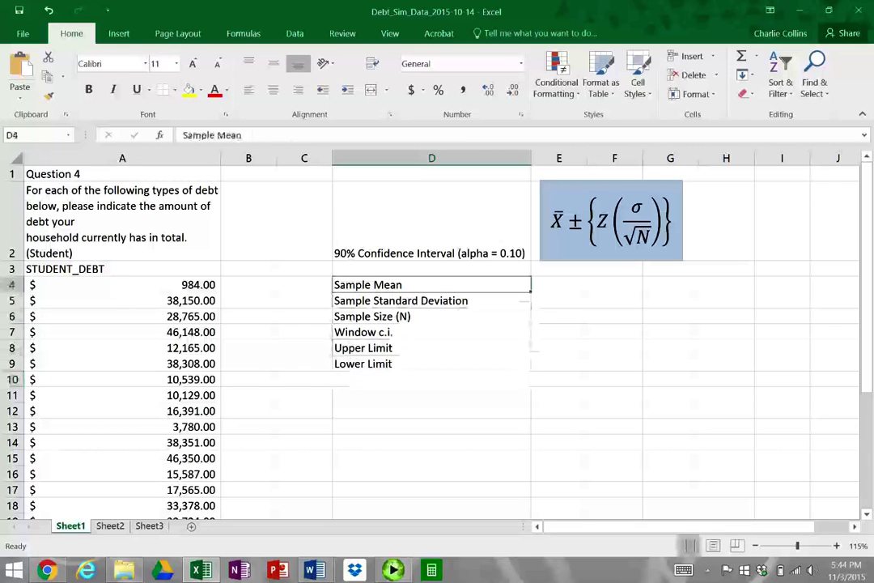
pyautogui.hotkey('shift', 'Down')
pyautogui.hotkey('shift', 'Down')
pyautogui.hotkey('shift', 'Down')
pyautogui.hotkey('shift', 'Down')
pyautogui.hotkey('shift', 'Down')
pyautogui.hotkey('ctrl', 'b')
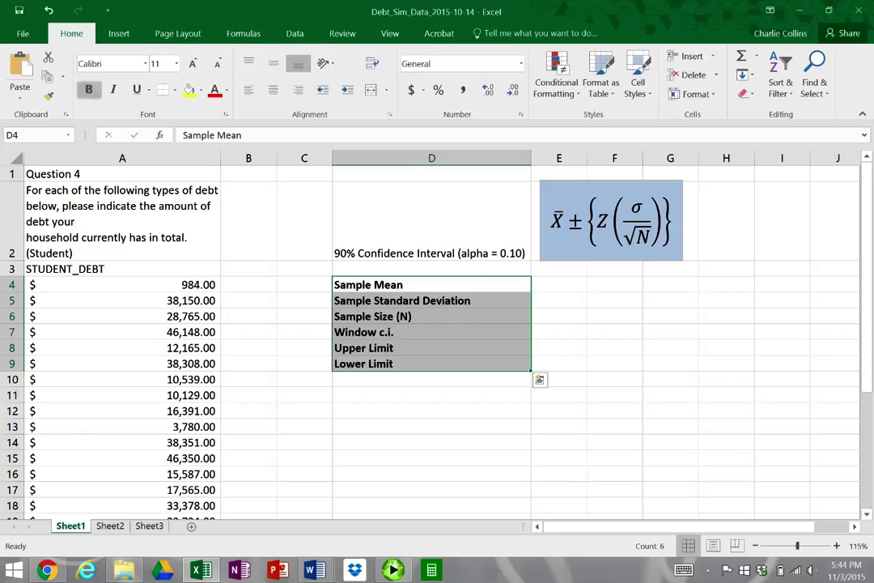
# Calculate the sample mean of the student debt data in E4 with =AVERAGE(A4:A33).
pyautogui.press('Right')
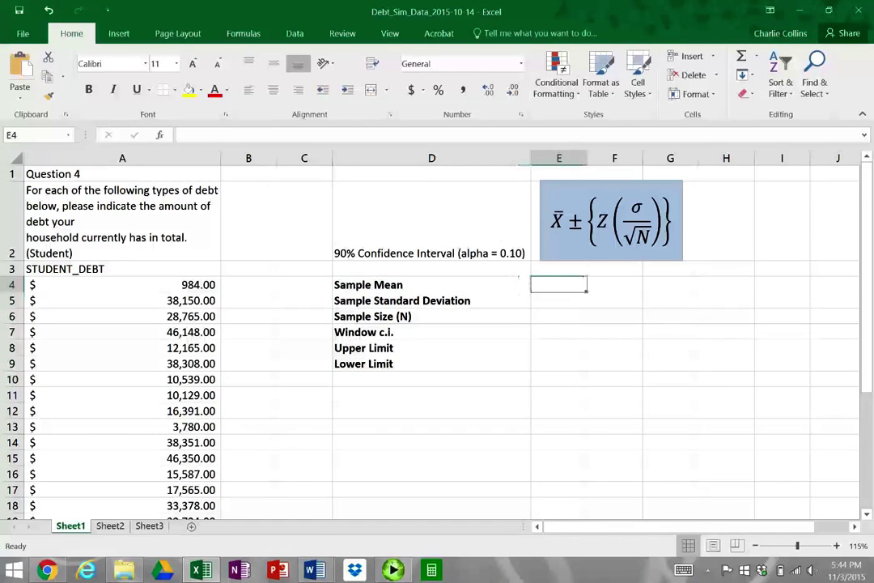
pyautogui.write('=AVER')
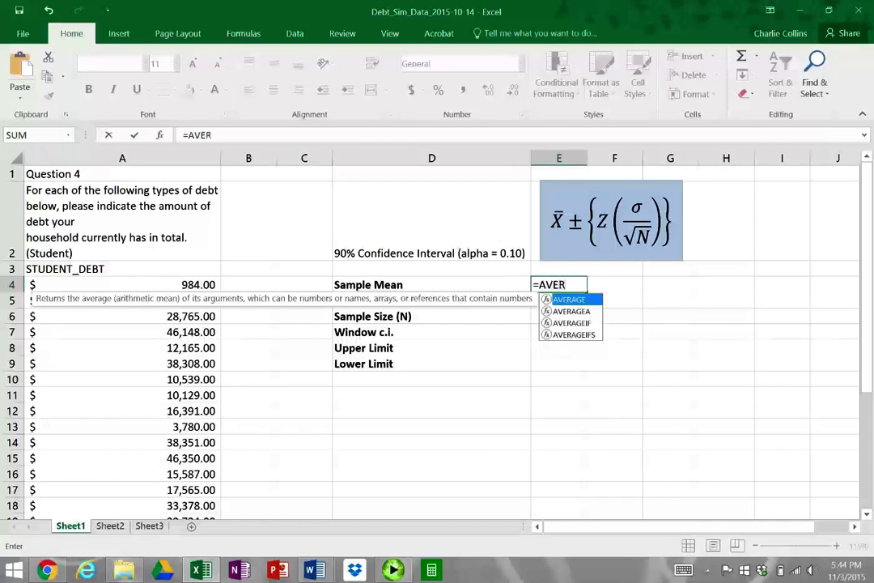
pyautogui.doubleClick(585, 299)
pyautogui.click(141, 285)
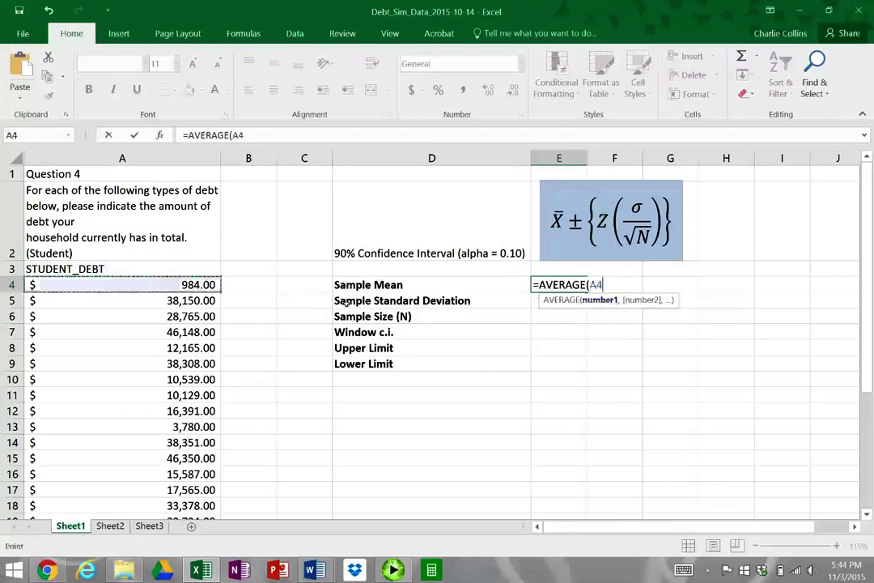
pyautogui.hotkey('ctrl', 'shift', 'Down')
pyautogui.write(')')
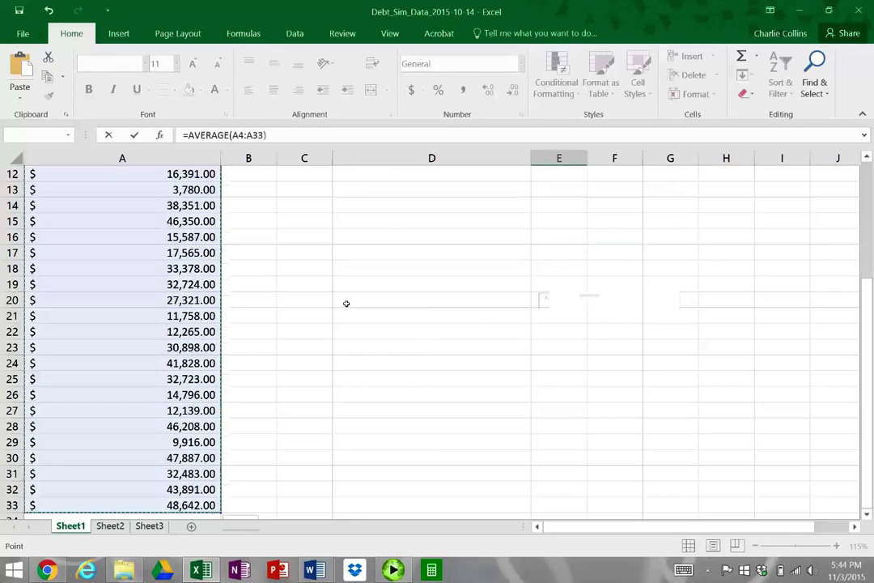
pyautogui.press('Return')
pyautogui.press('Up')
# Calculate the sample standard deviation of the student debt data in E5 with =STDEV.S(A4:A33).
pyautogui.press('Down')
pyautogui.press('Down')
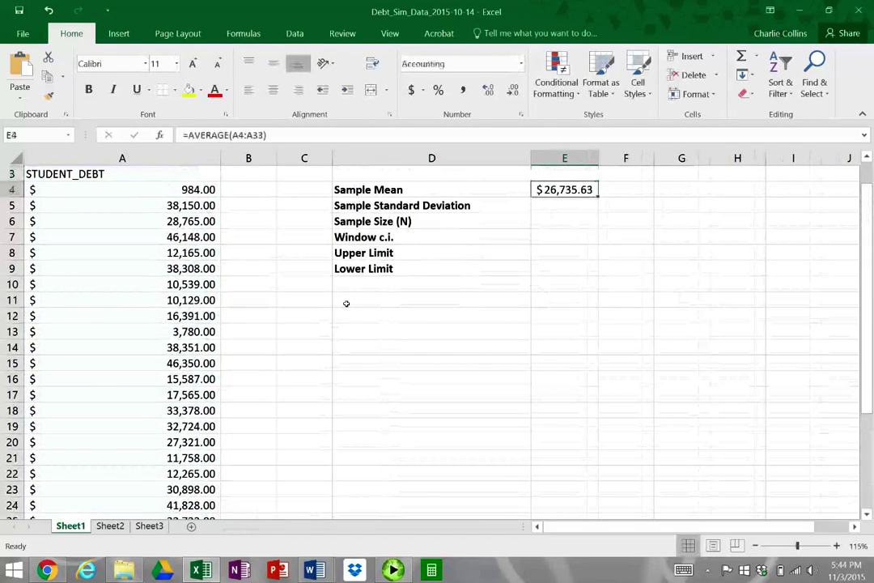
pyautogui.write('=')
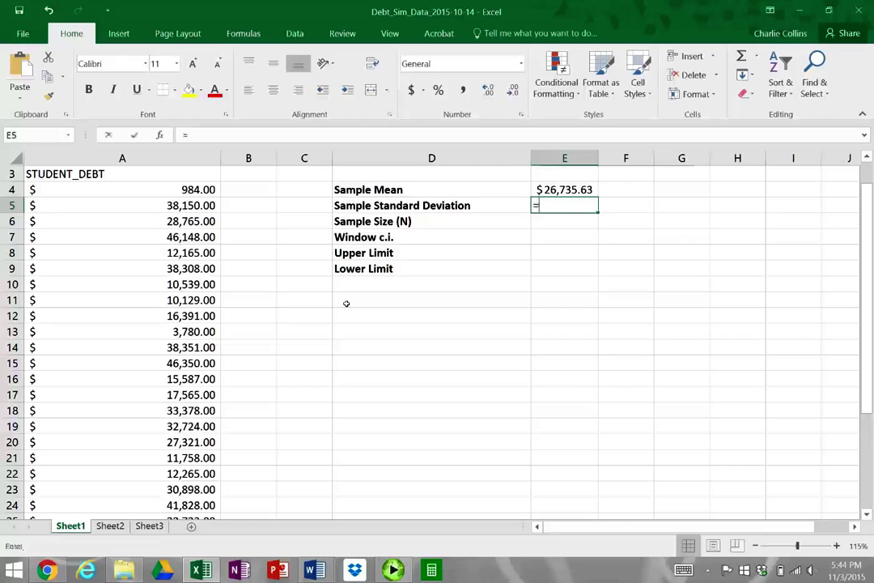
pyautogui.write('ST')
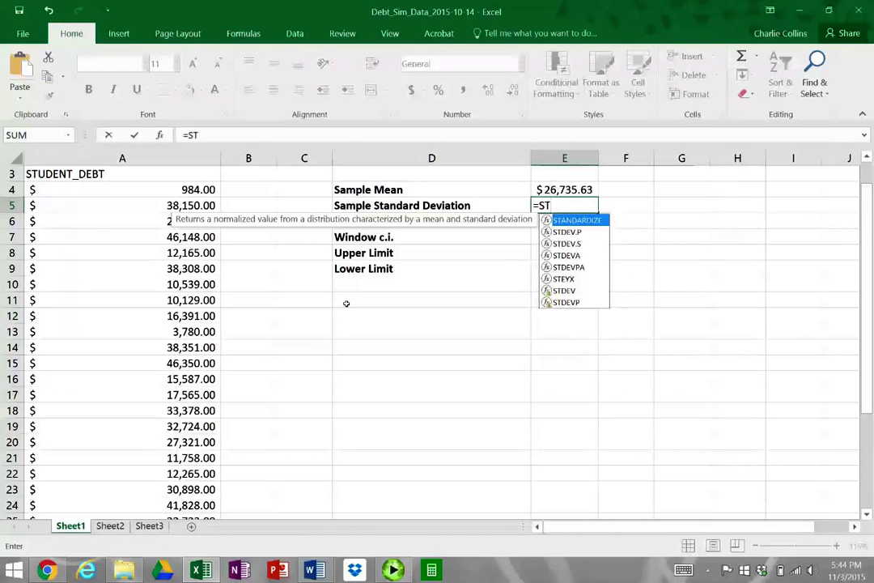
pyautogui.doubleClick(567, 244)
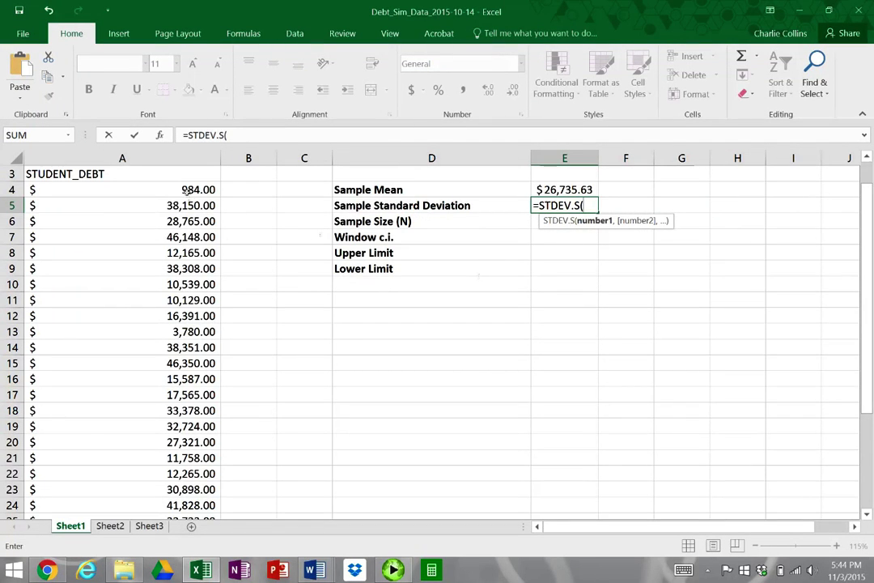
pyautogui.click(186, 189)
pyautogui.hotkey('ctrl', 'shift', 'Down')
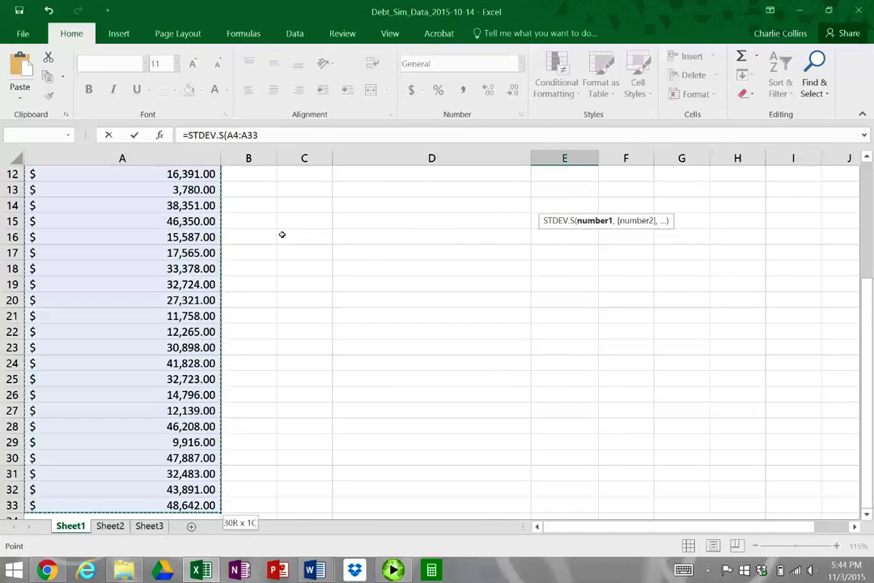
pyautogui.press('Return')
# Apply the Accounting number format to the sample standard deviation in E5.
pyautogui.press('Up')
pyautogui.press('Up')
pyautogui.press('Up')
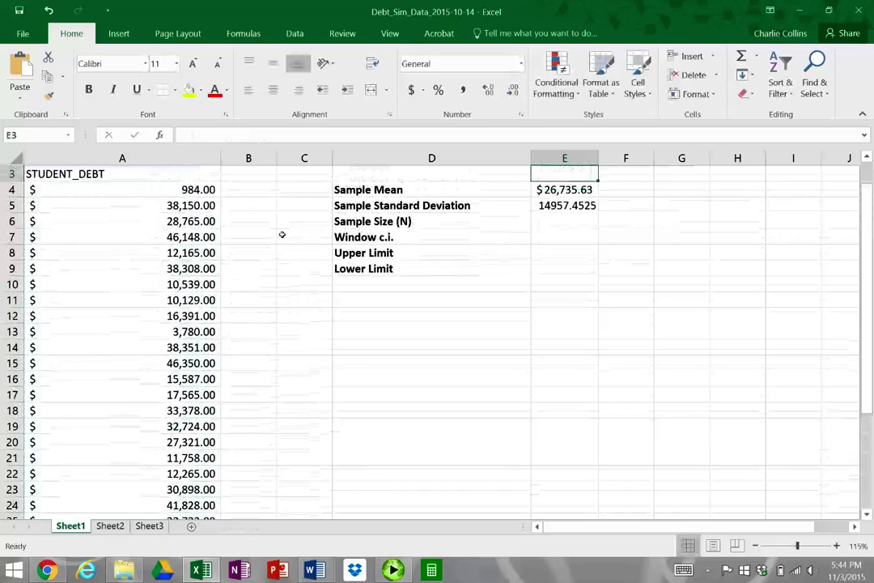
pyautogui.press('Down')
pyautogui.press('Down')
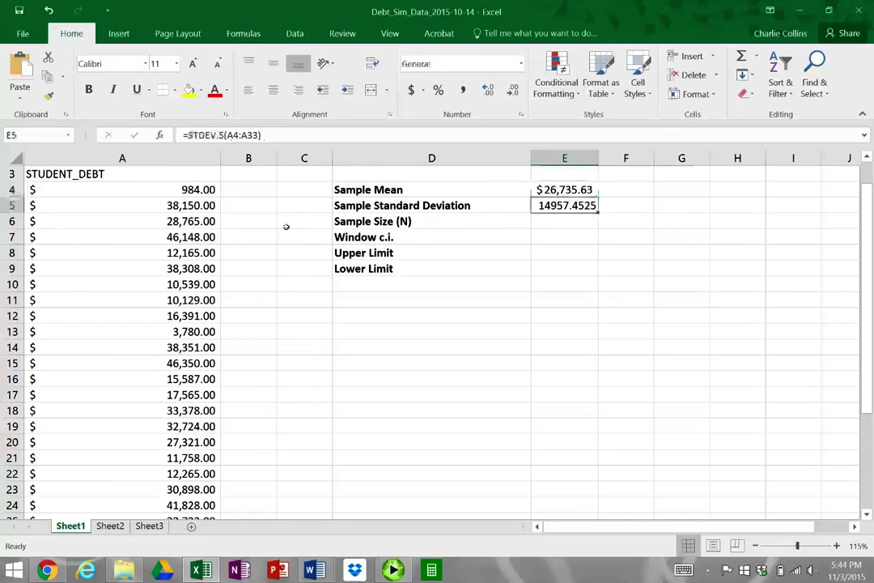
pyautogui.hotkey('alt', 'h')
pyautogui.press('a')
pyautogui.press('n')
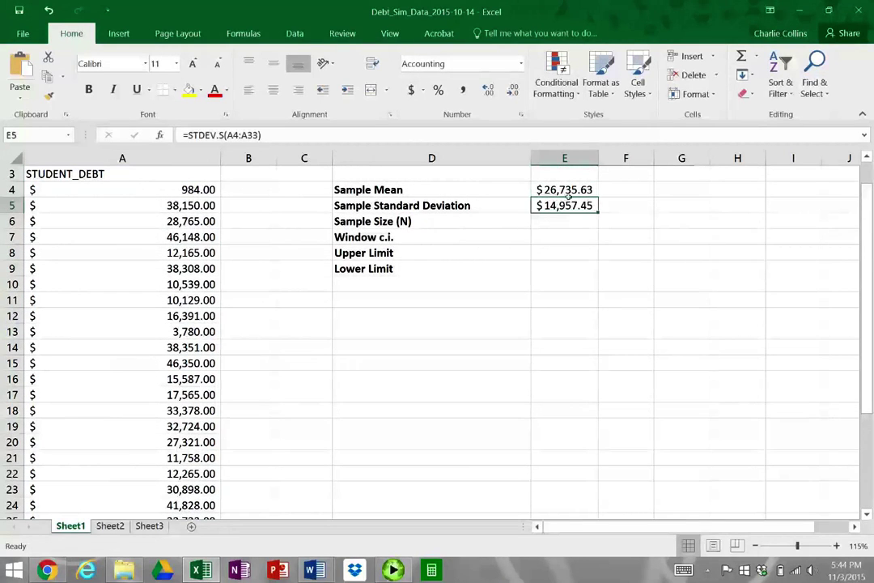
# Calculate the sample size in E6 with =COUNT(A4:A33), reusing the range argument from the sample mean formula.
pyautogui.click(592, 190)
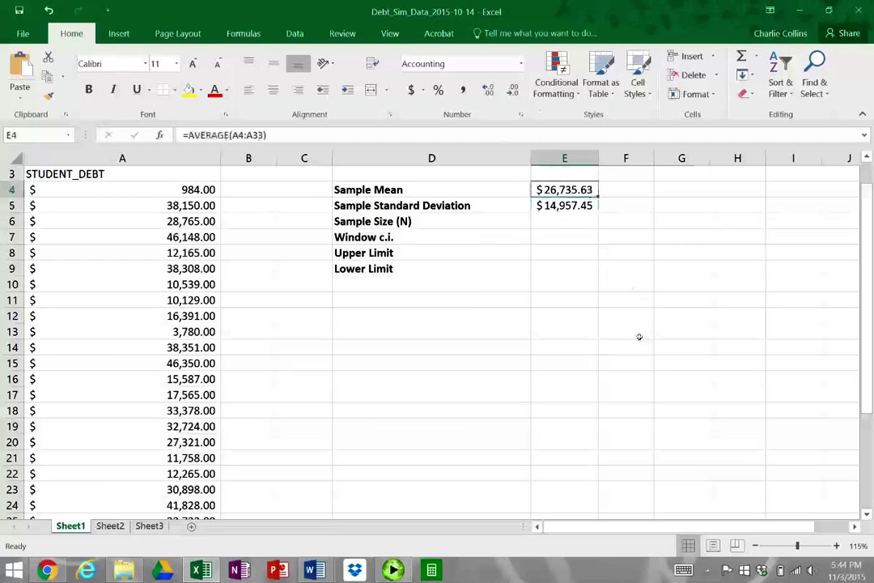
pyautogui.click(273, 135)
pyautogui.moveTo(273, 135); pyautogui.dragTo(230, 136)
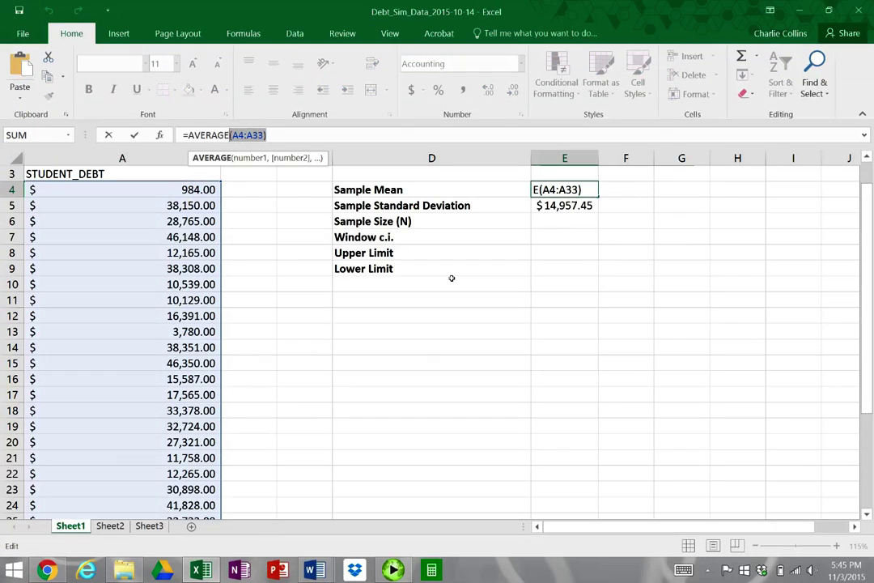
pyautogui.press('Return')
pyautogui.press('Return')
pyautogui.write('=')
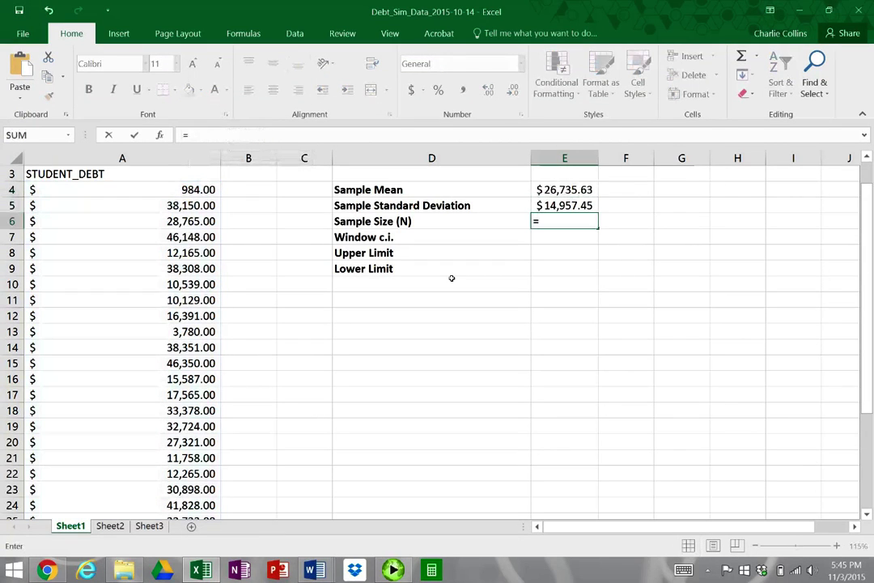
pyautogui.write('COUT')
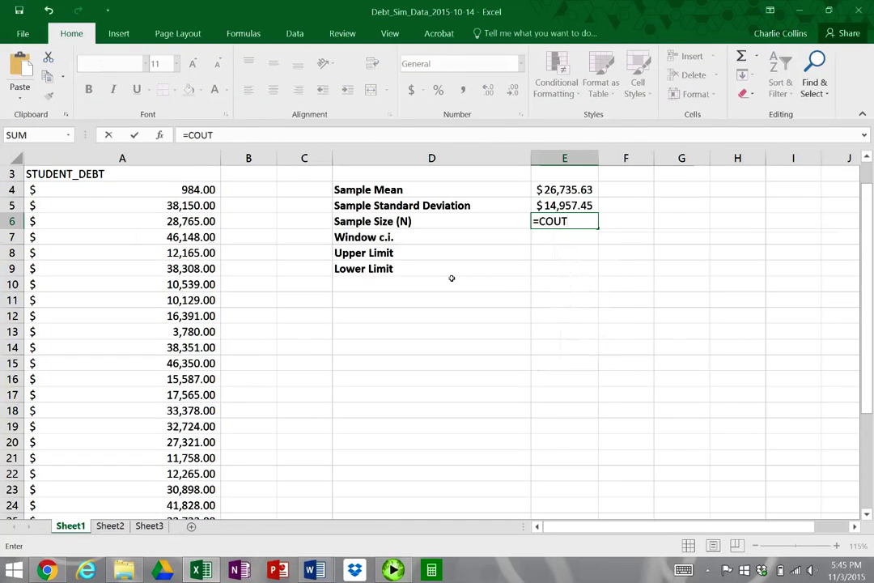
pyautogui.press('BackSpace')
pyautogui.write('NT')
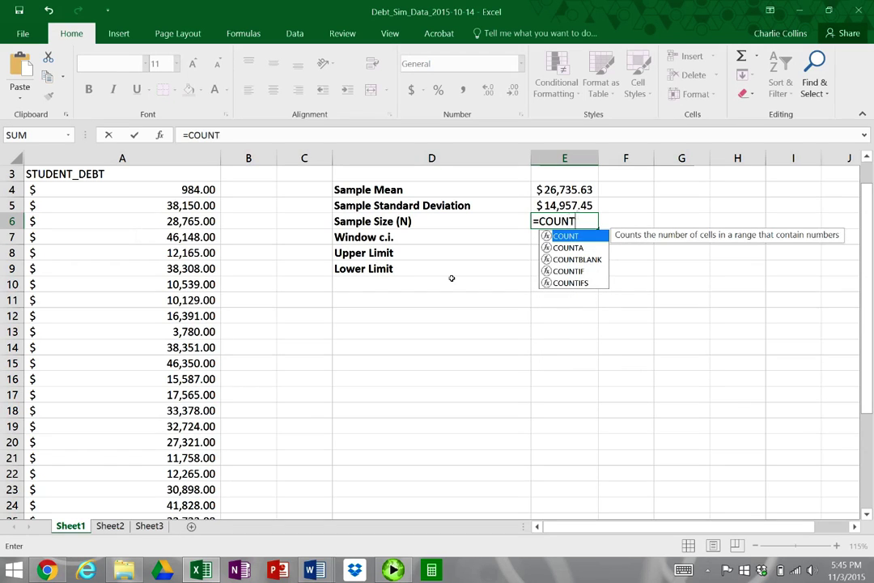
pyautogui.write('(A4:A33)')
pyautogui.press('Return')
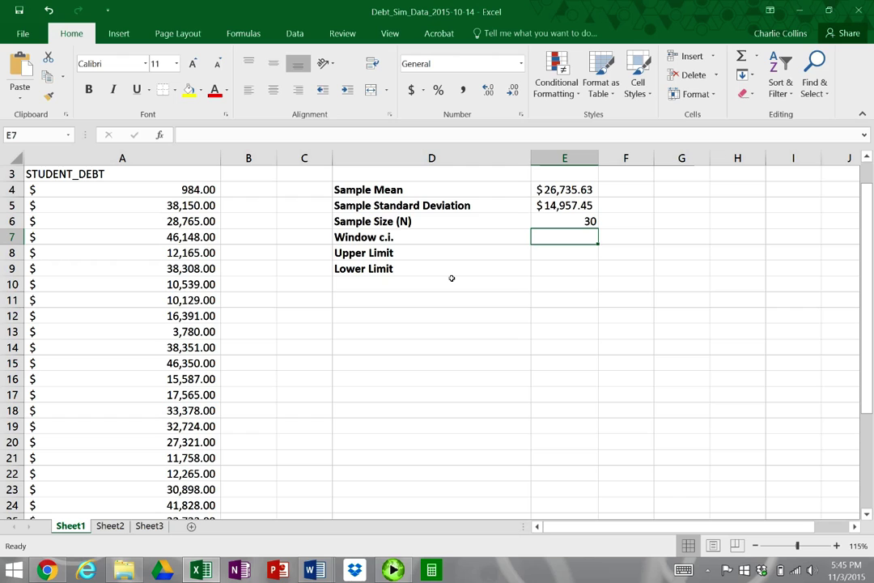
# Calculate the confidence interval window in E7 with =CONFIDENCE.NORM(.1, E5, E6).
pyautogui.scroll(1, 452, 278)
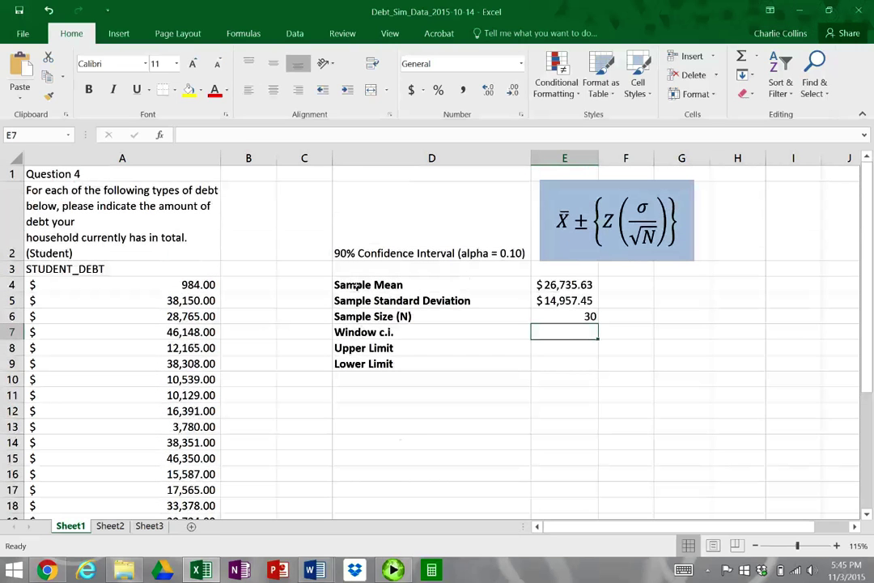
pyautogui.write('=')
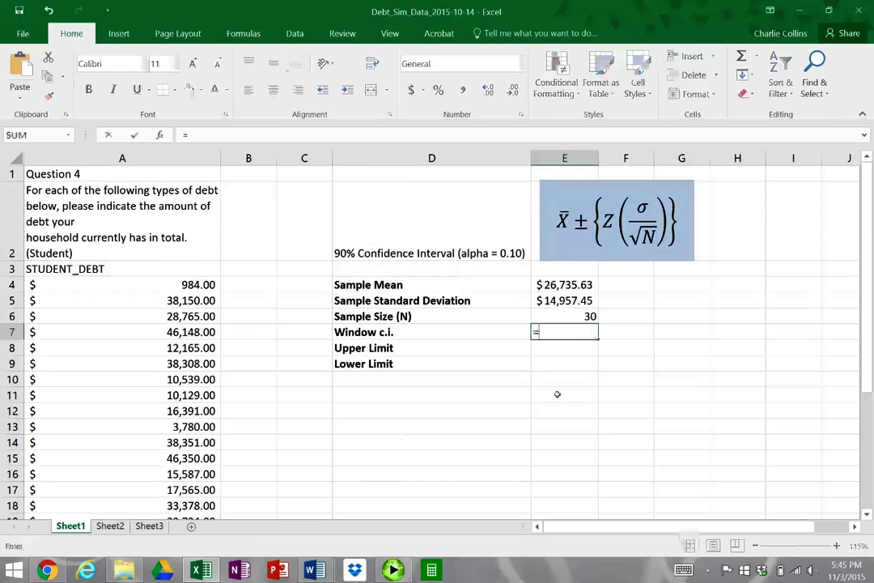
pyautogui.write('CONFI')
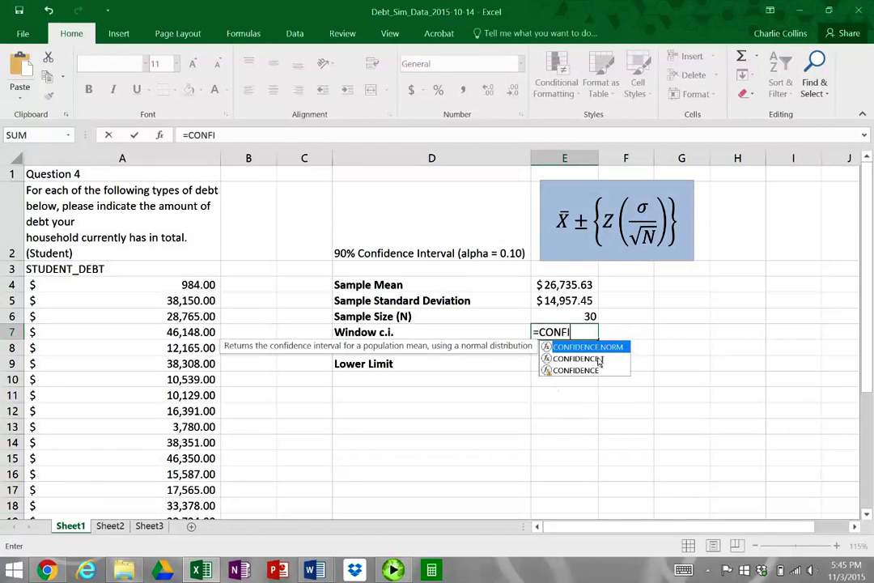
pyautogui.press('Tab')
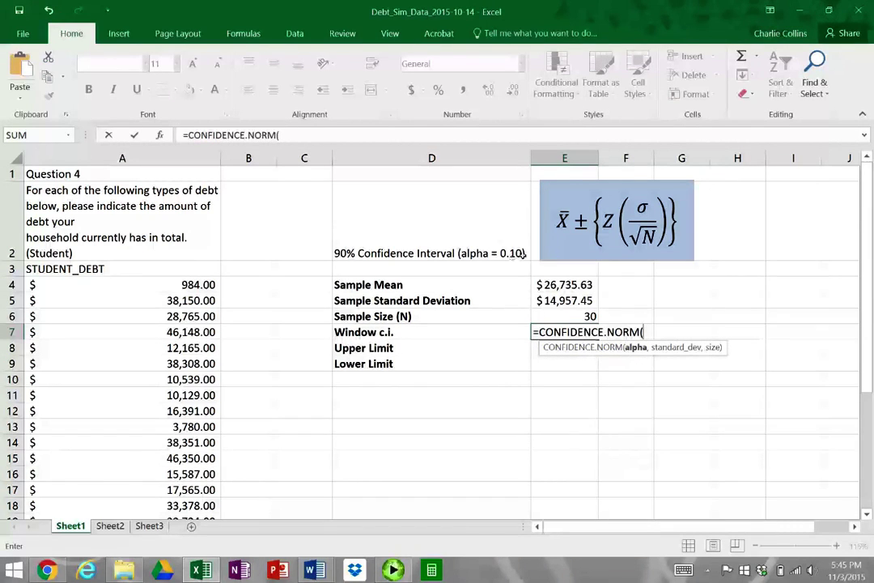
pyautogui.write('.1,')
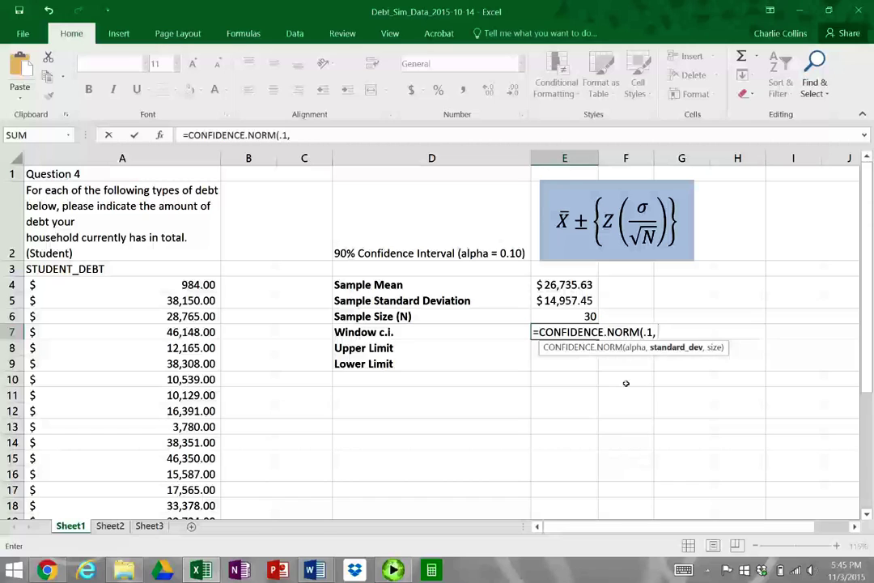
pyautogui.click(578, 300)
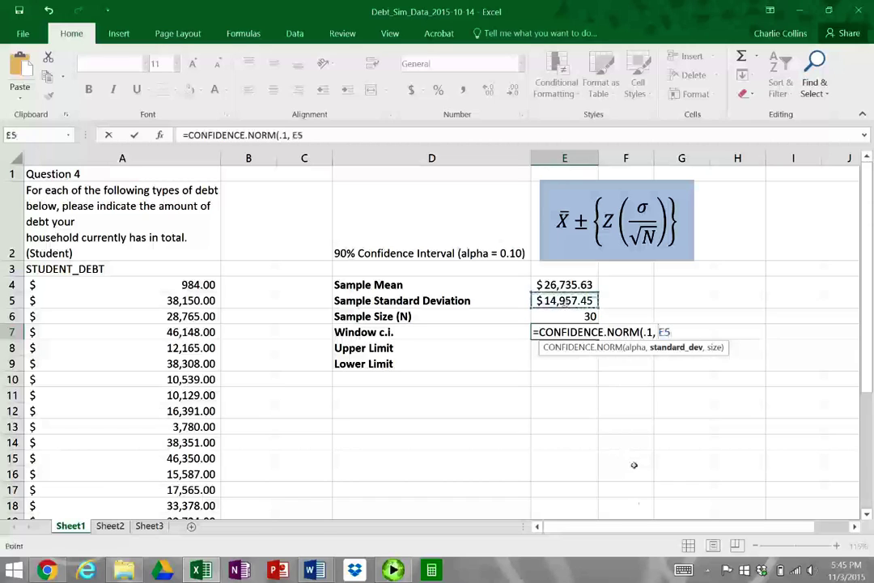
pyautogui.write(',')
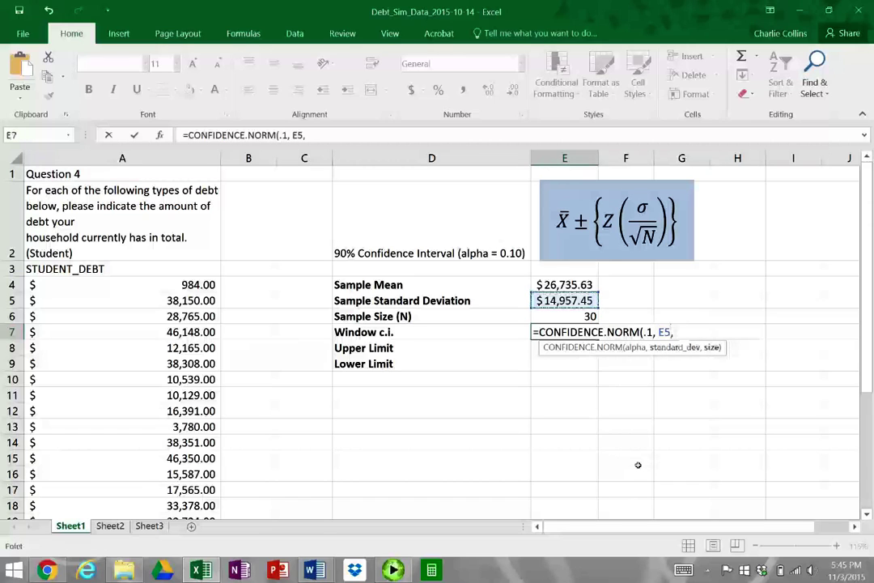
pyautogui.click(566, 316)
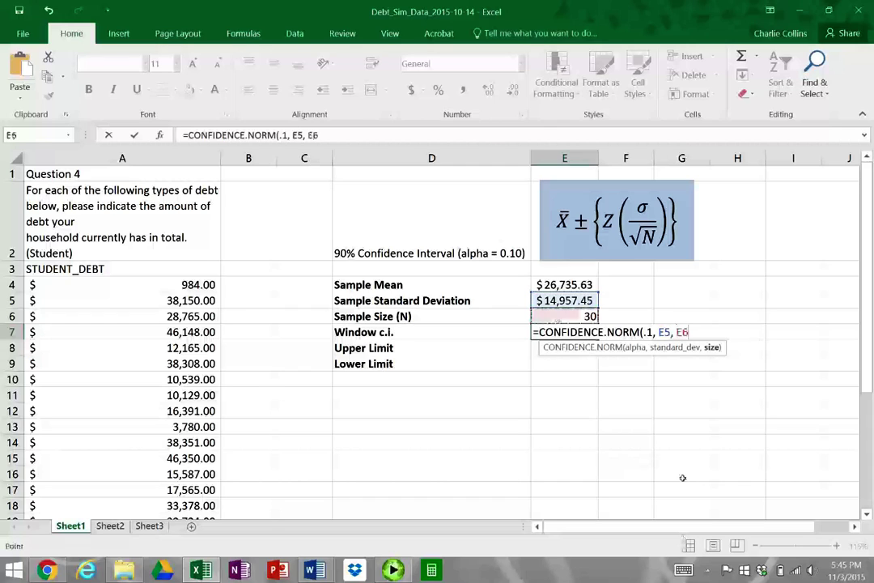
pyautogui.write(')')
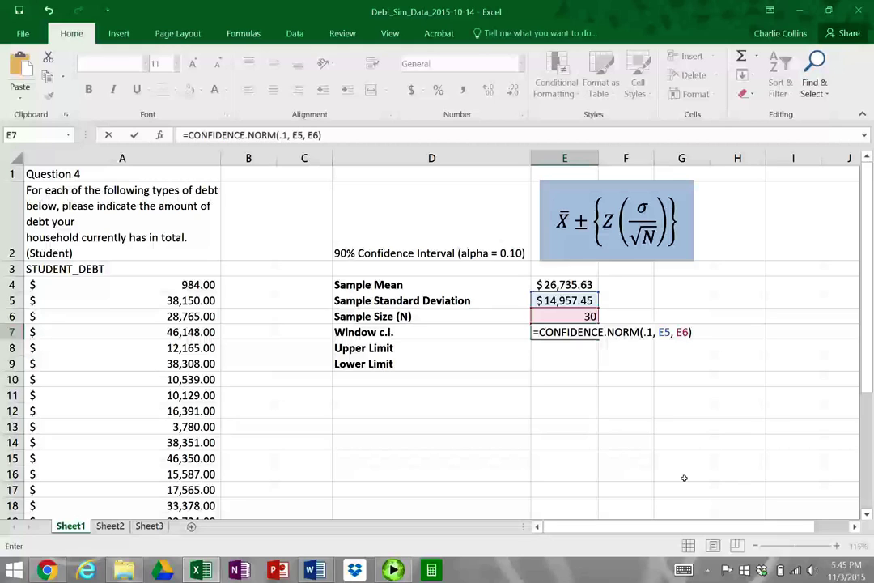
pyautogui.press('Return')
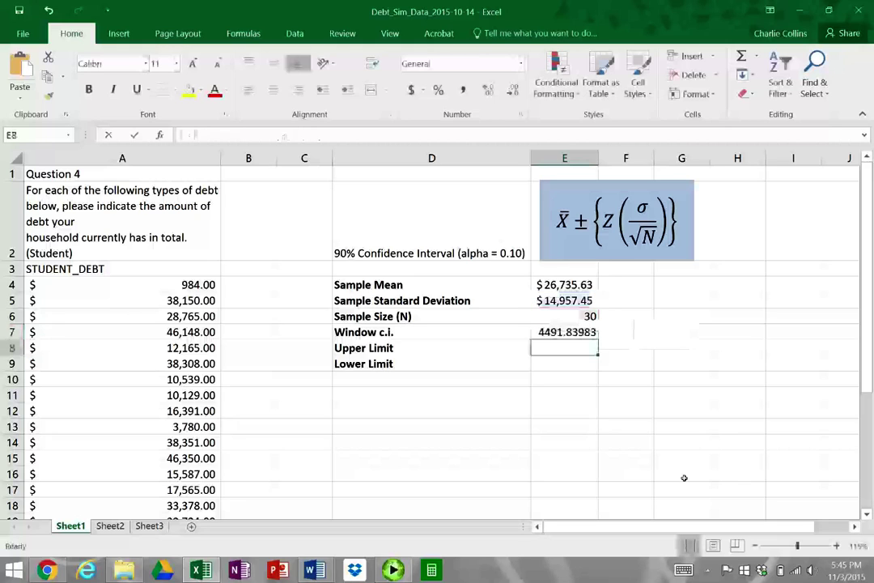
# Apply the Accounting number format to the confidence interval window in E7.
pyautogui.press('Up')
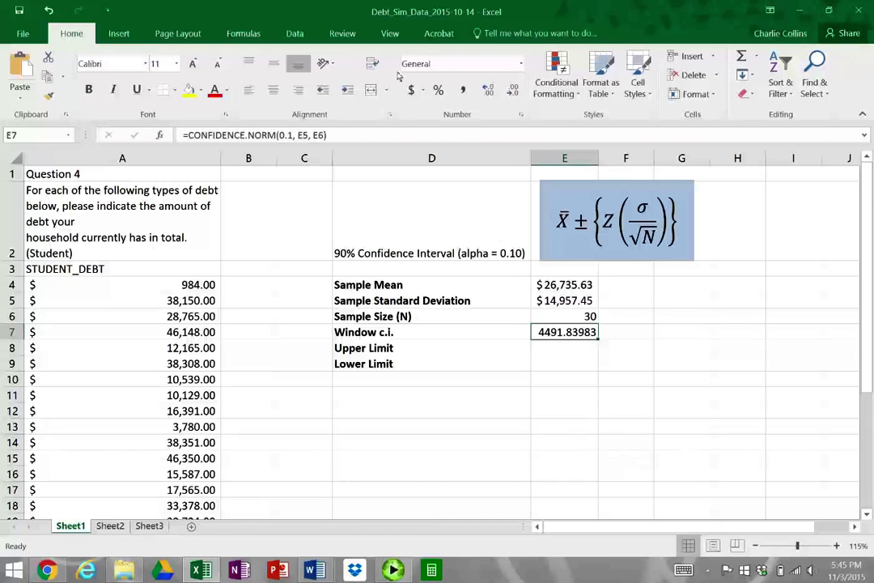
pyautogui.click(412, 90)
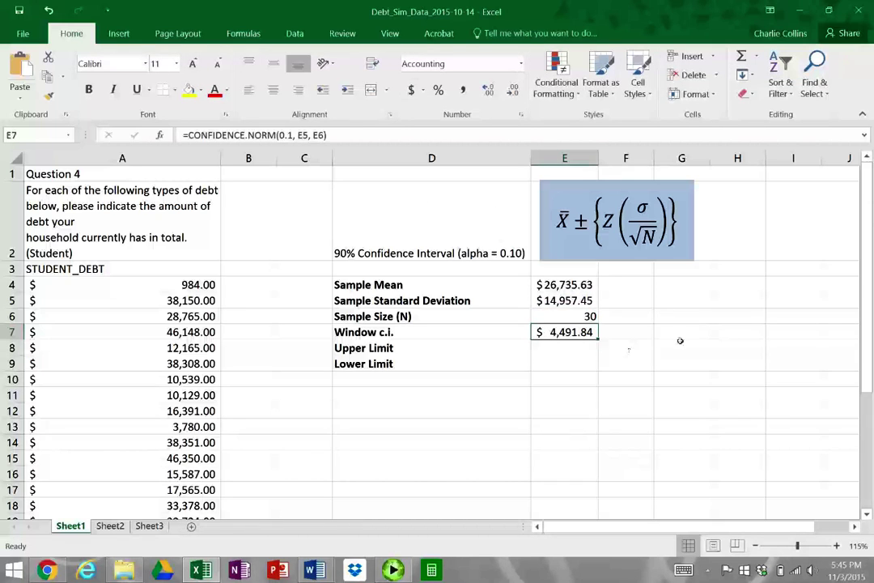
# Calculate the upper limit in E8 by adding the window to the sample mean with =E4+E7.
pyautogui.press('Down')
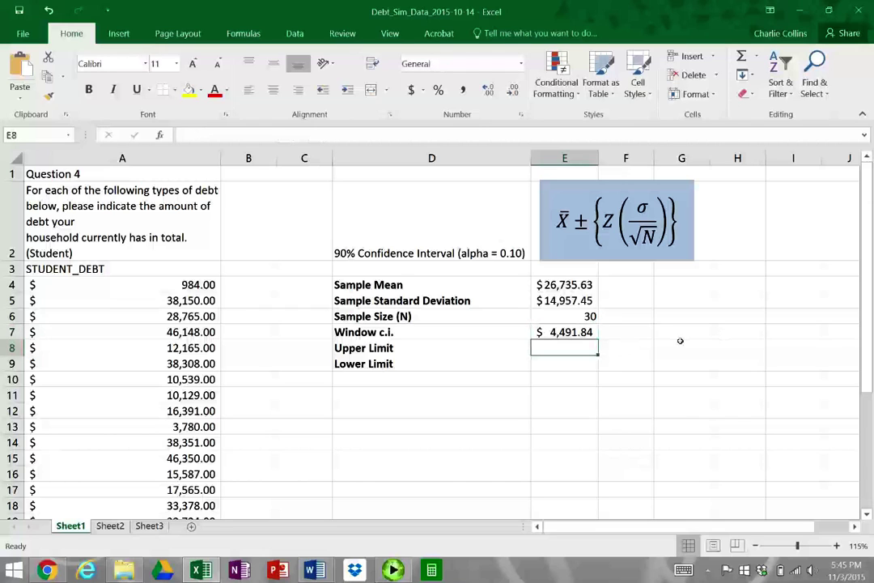
pyautogui.write('=')
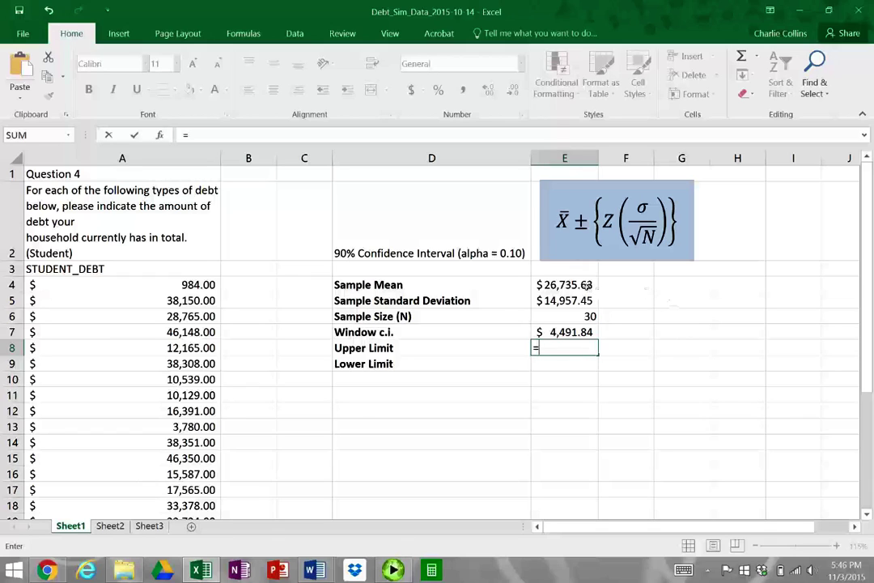
pyautogui.click(595, 289)
pyautogui.write('+')
pyautogui.click(593, 331)
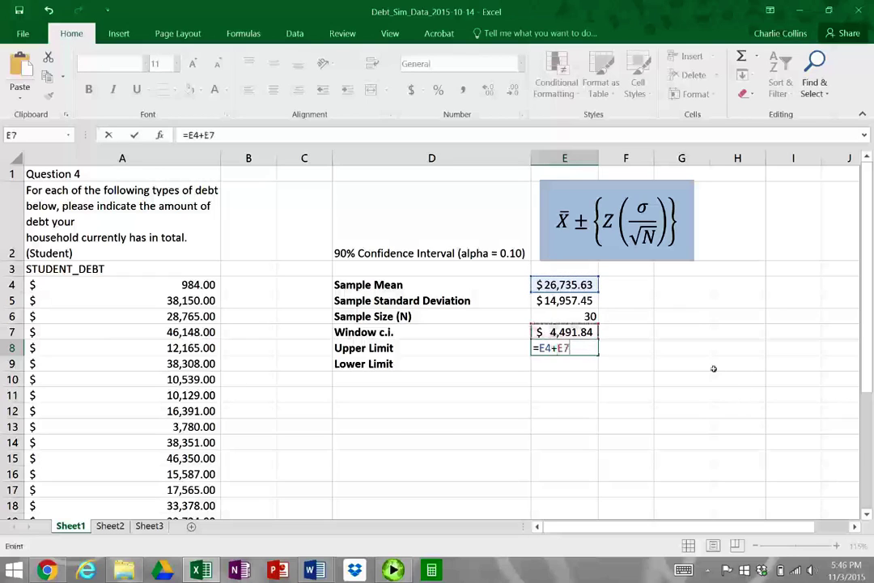
pyautogui.press('Return')
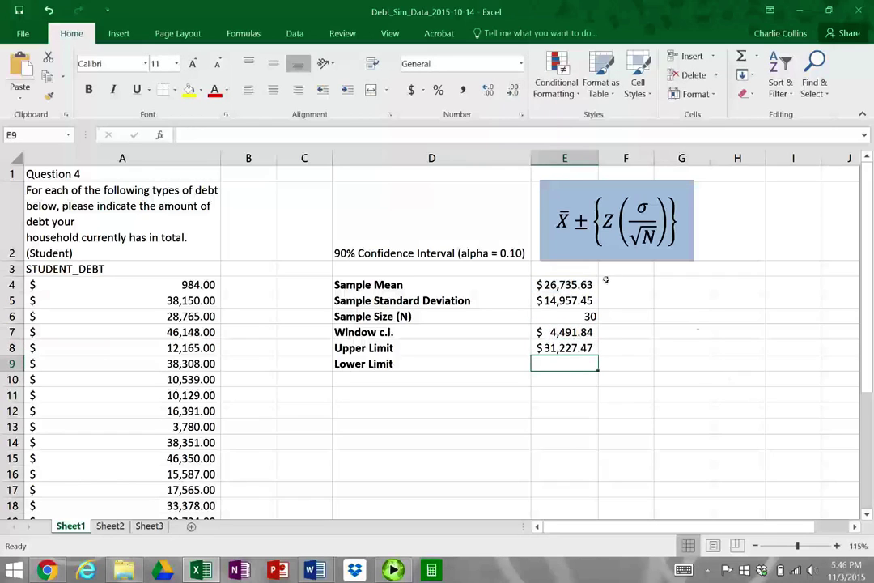
# Calculate the lower limit in E9 by subtracting the window from the sample mean with =E4-E7.
pyautogui.click(564, 285)
pyautogui.click(590, 363)
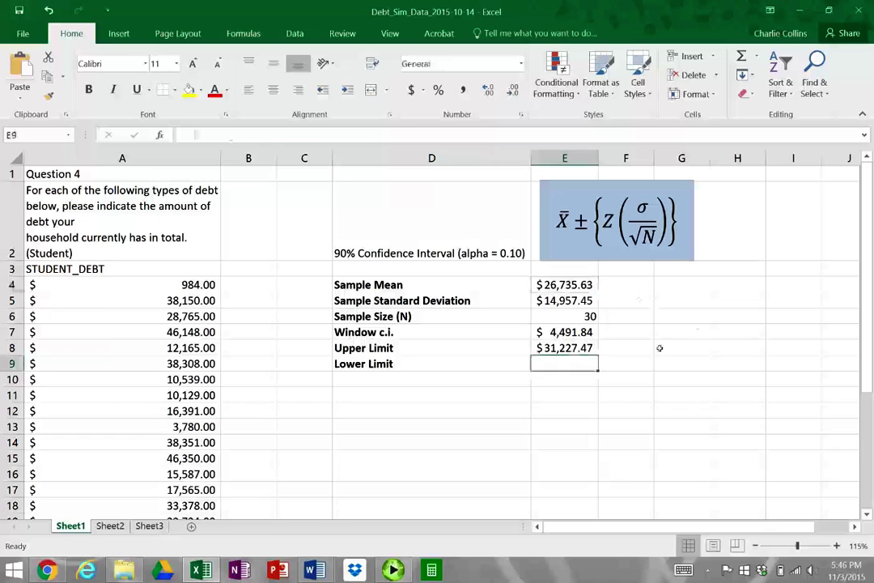
pyautogui.write('=')
pyautogui.click(574, 285)
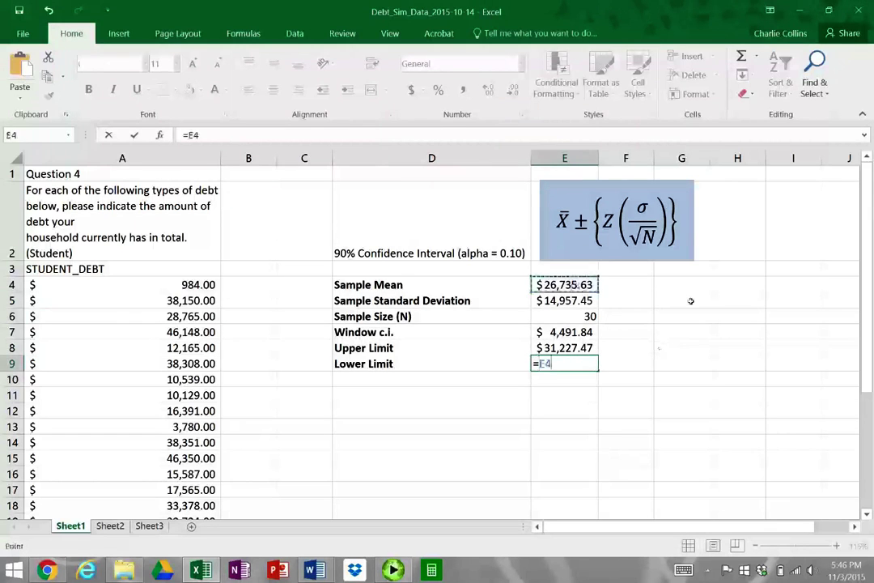
pyautogui.write('-')
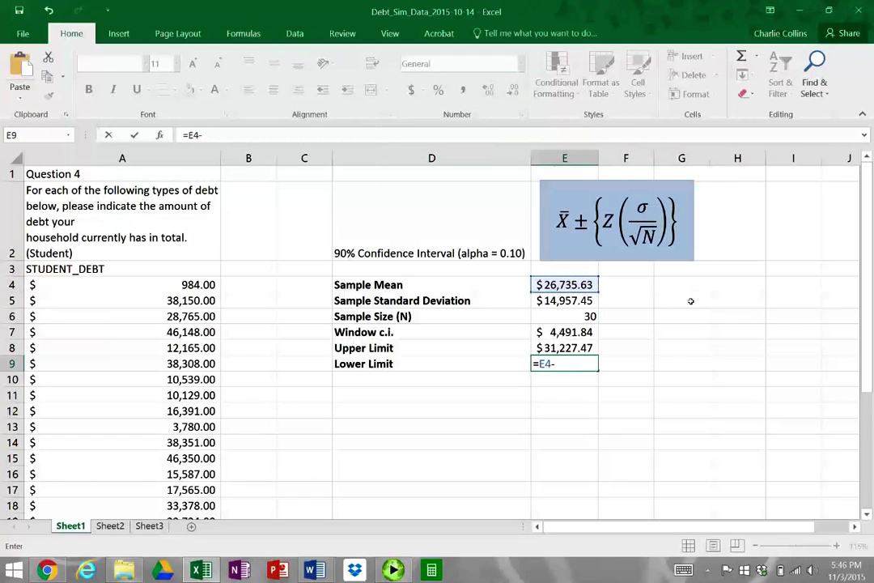
pyautogui.click(574, 332)
pyautogui.press('Return')
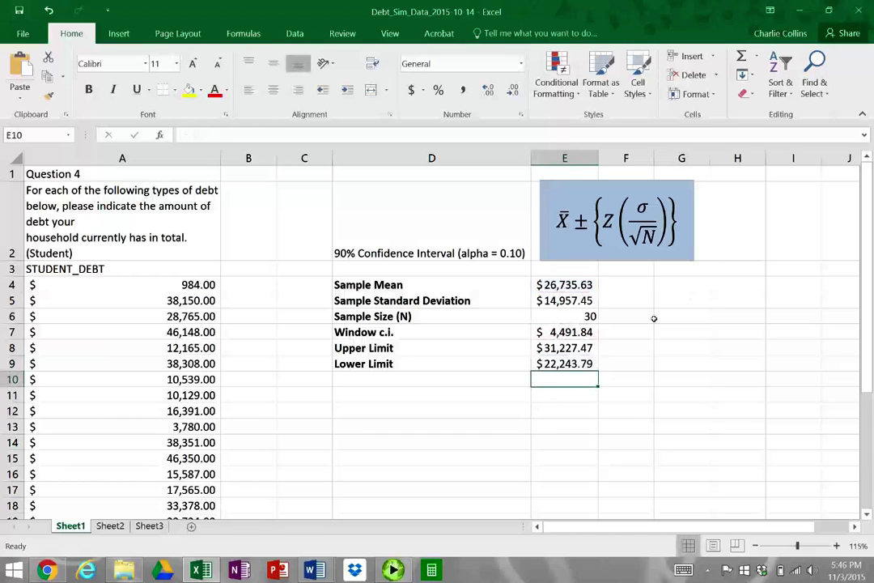
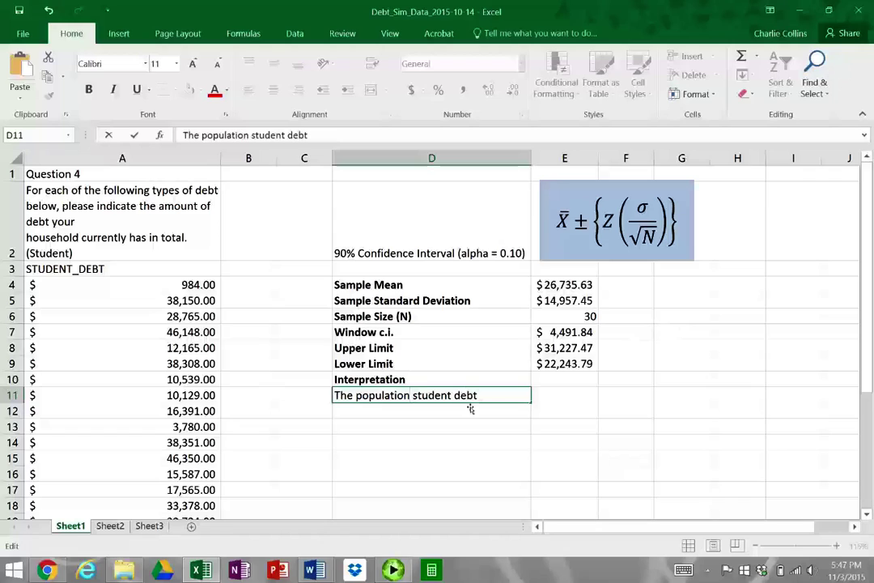
# Reword the unfinished interpretation in D11 to "The average student debt for the population".
pyautogui.hotkey('ctrl', 'shift', 'Left')
pyautogui.write('average')
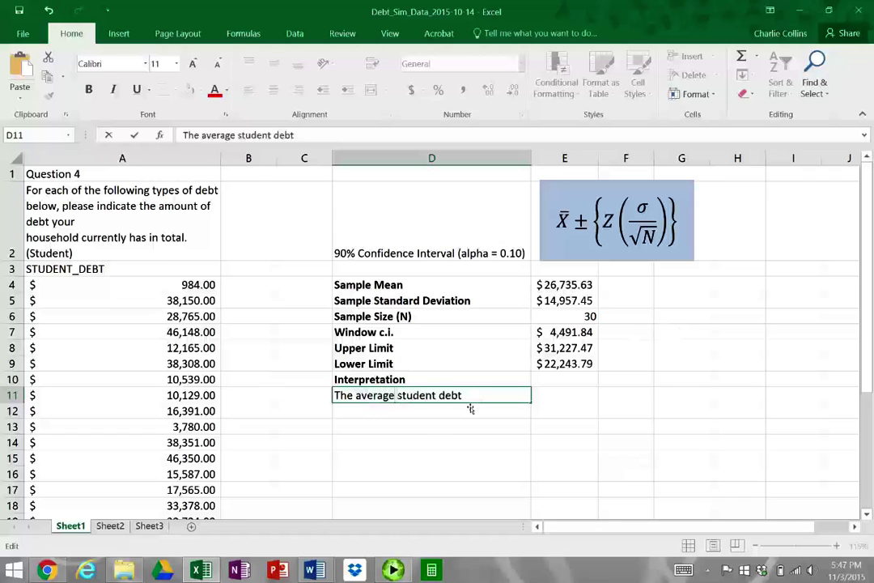
pyautogui.click(475, 398)
pyautogui.write('for the population')
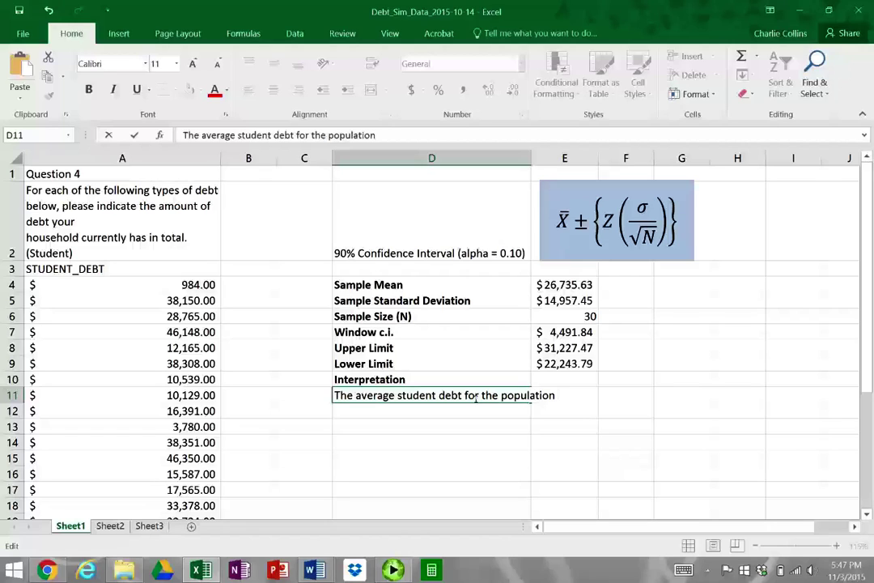
# Complete the interpretation sentence in D11 with "is somewhere between $22,243.79 & $31,227.47.".
pyautogui.write(' is some')
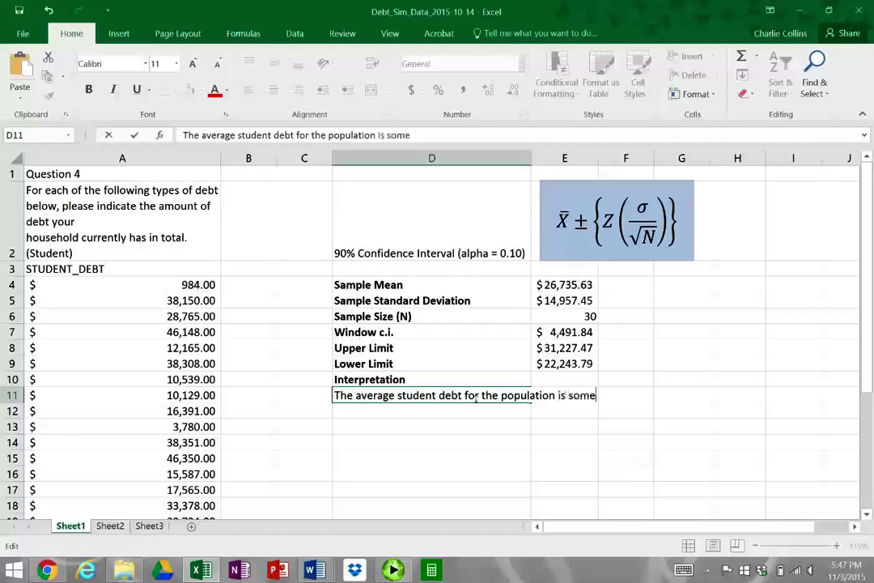
pyautogui.write('where beywe')
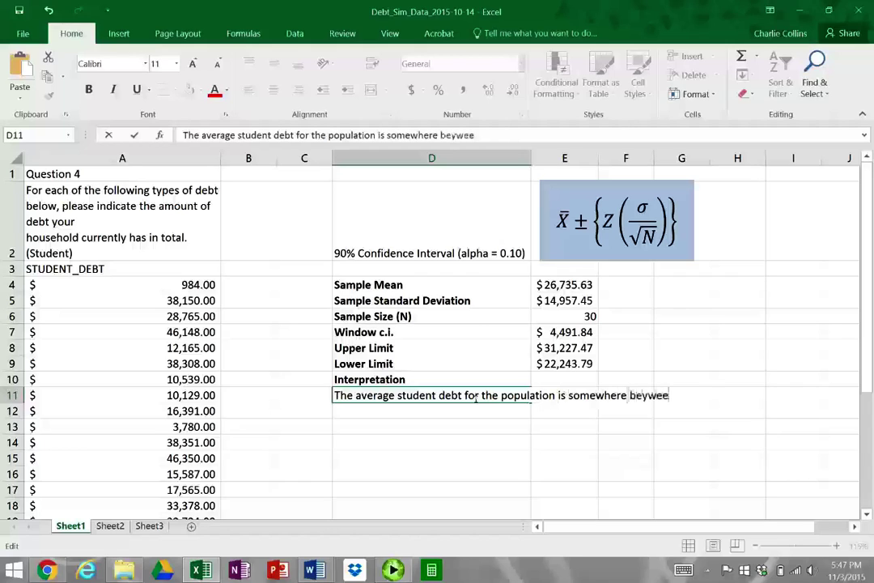
pyautogui.press('BackSpace')
pyautogui.press('BackSpace')
pyautogui.press('BackSpace')
pyautogui.write('tween ')
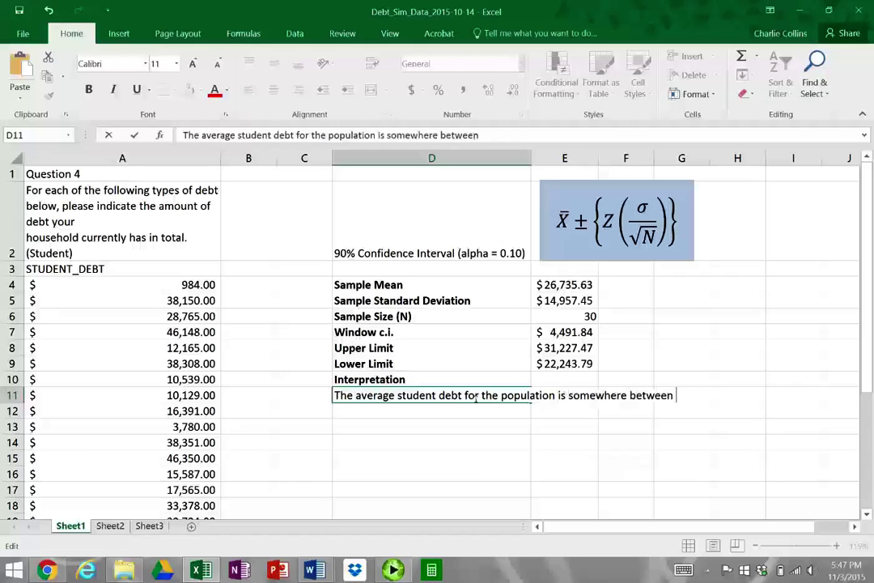
pyautogui.write('$')
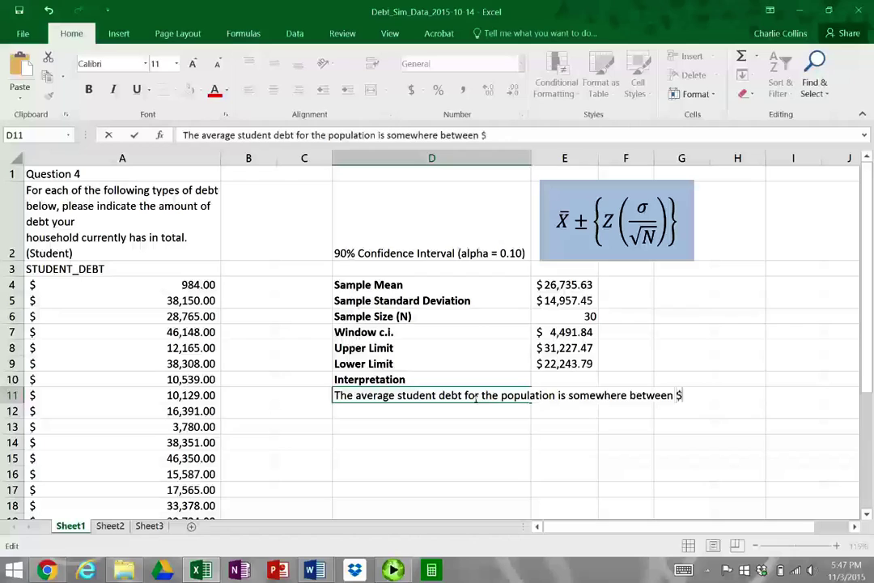
pyautogui.write('22,243')
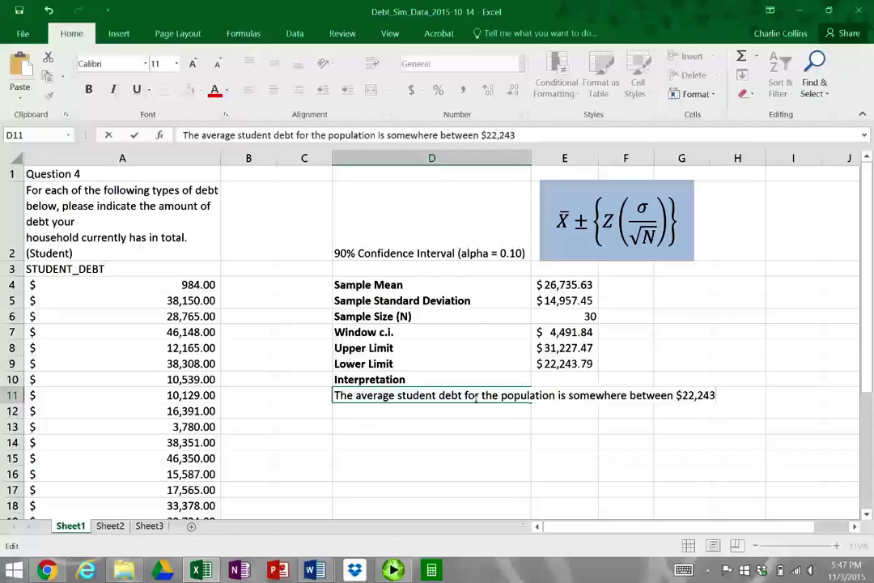
pyautogui.write('.79 & $31')
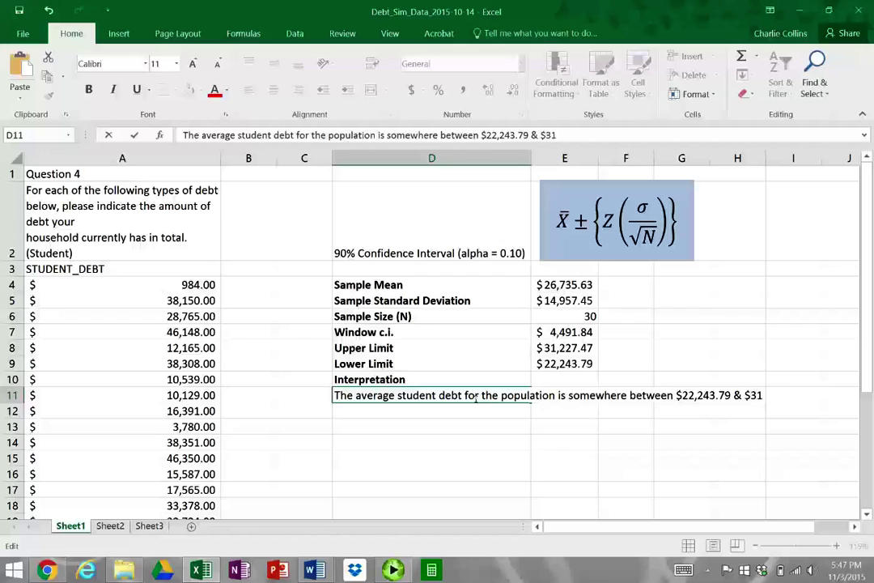
pyautogui.write(',227.47.')
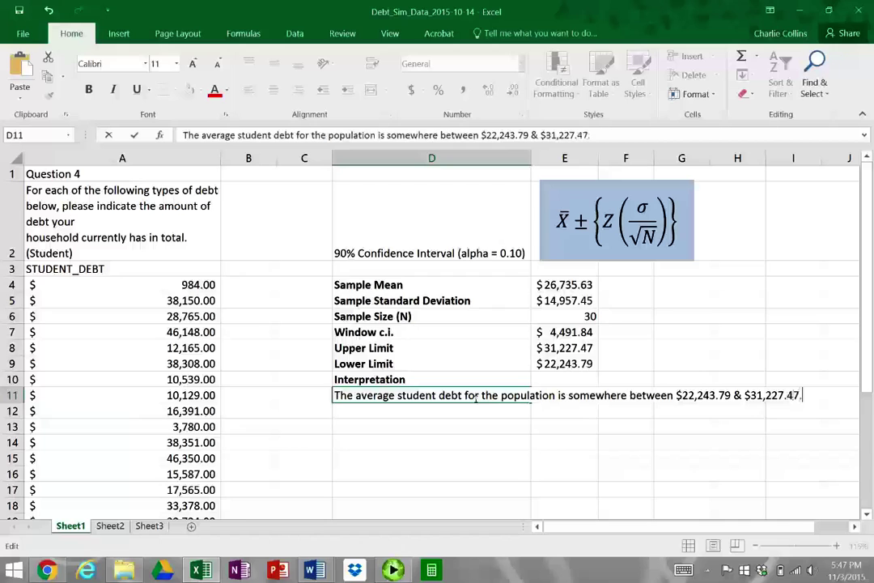
pyautogui.press('Return')
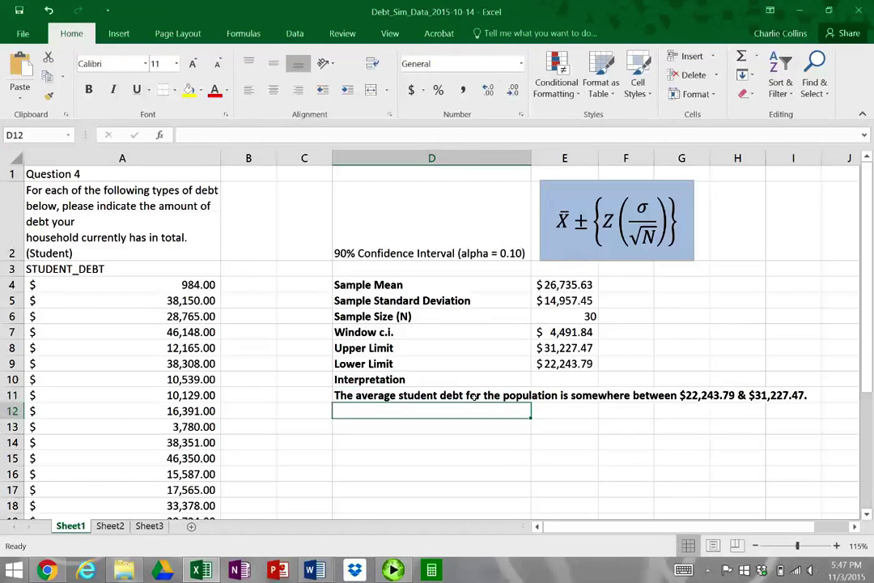
# Remove the bold formatting from the interpretation sentence in D11.
pyautogui.click(473, 395)
pyautogui.press('Return')
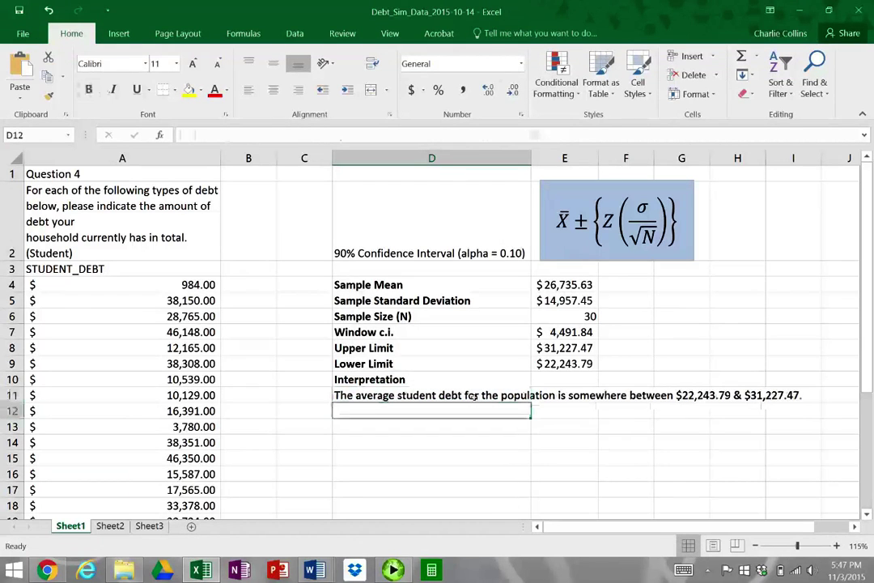